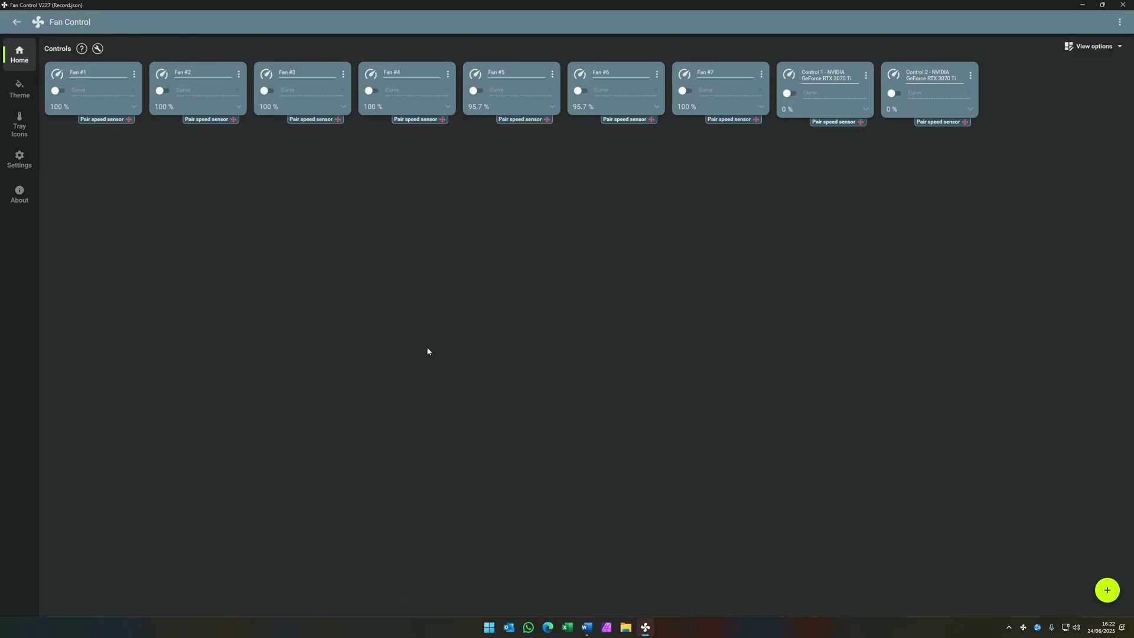
# Step: Run Assisted setup from the wrench menu and accept the sensor settings, disabling ADLXWrapper
pyautogui.click(98, 49)
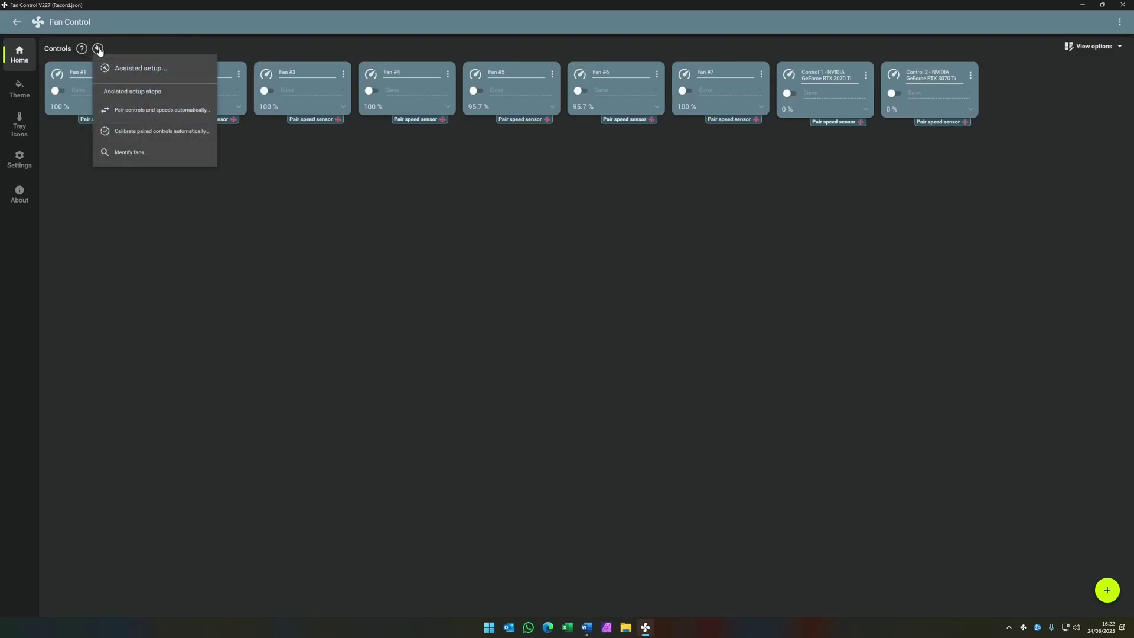
pyautogui.click(138, 76)
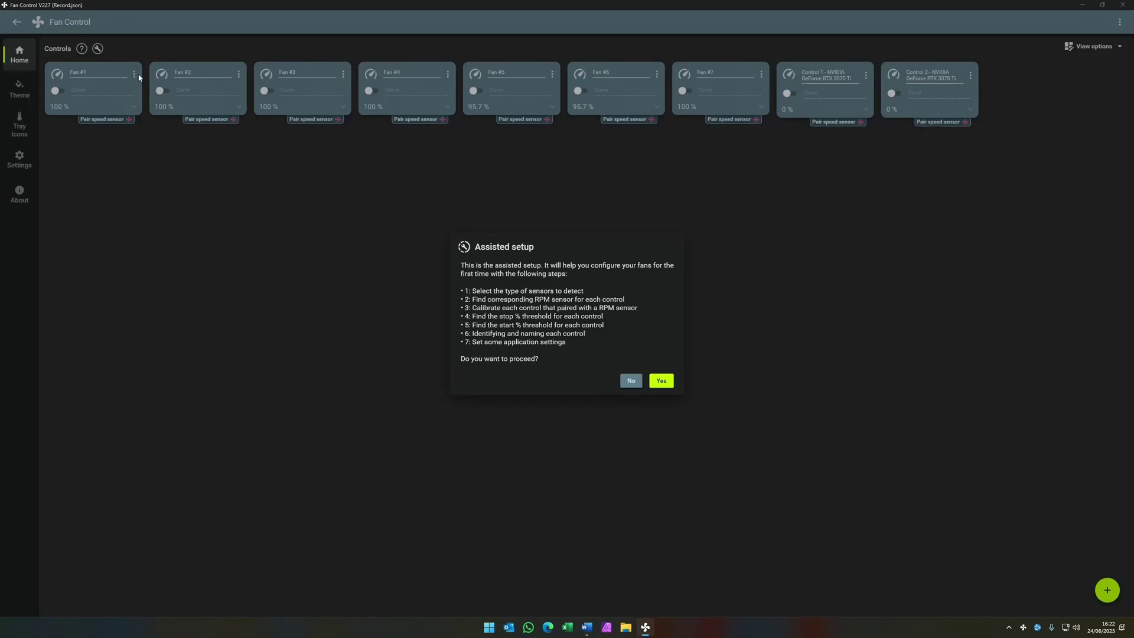
pyautogui.click(658, 381)
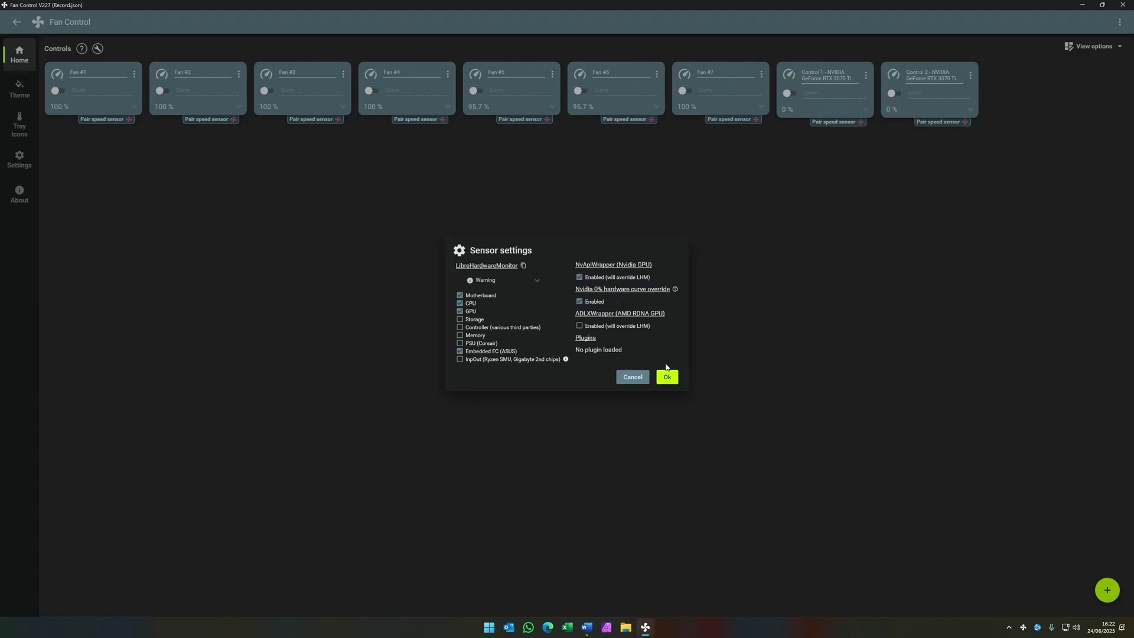
pyautogui.click(667, 377)
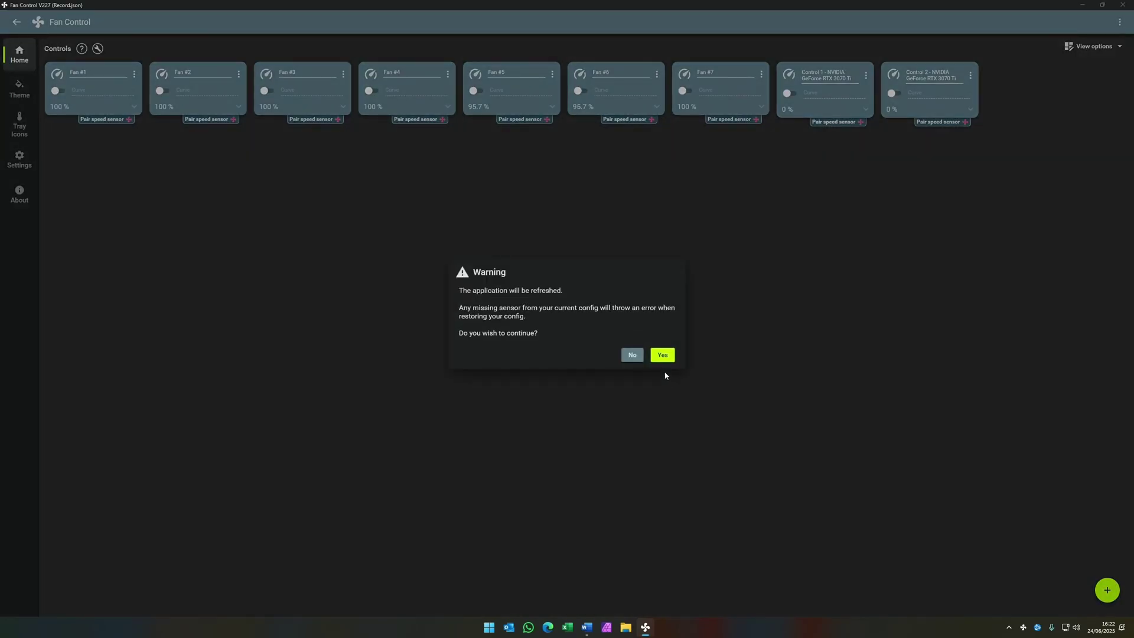
# Step: Confirm the sensor refresh, test VRM at 40 % and name Fan #2 'Case Intake (AIO)'
pyautogui.click(662, 356)
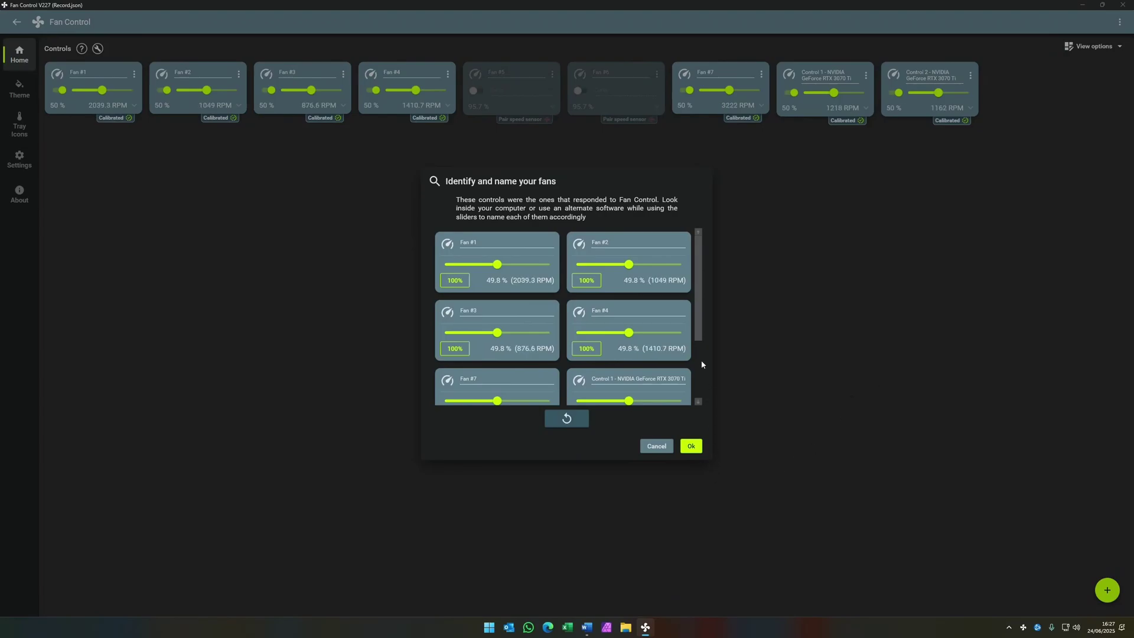
pyautogui.moveTo(703, 329); pyautogui.dragTo(714, 285)
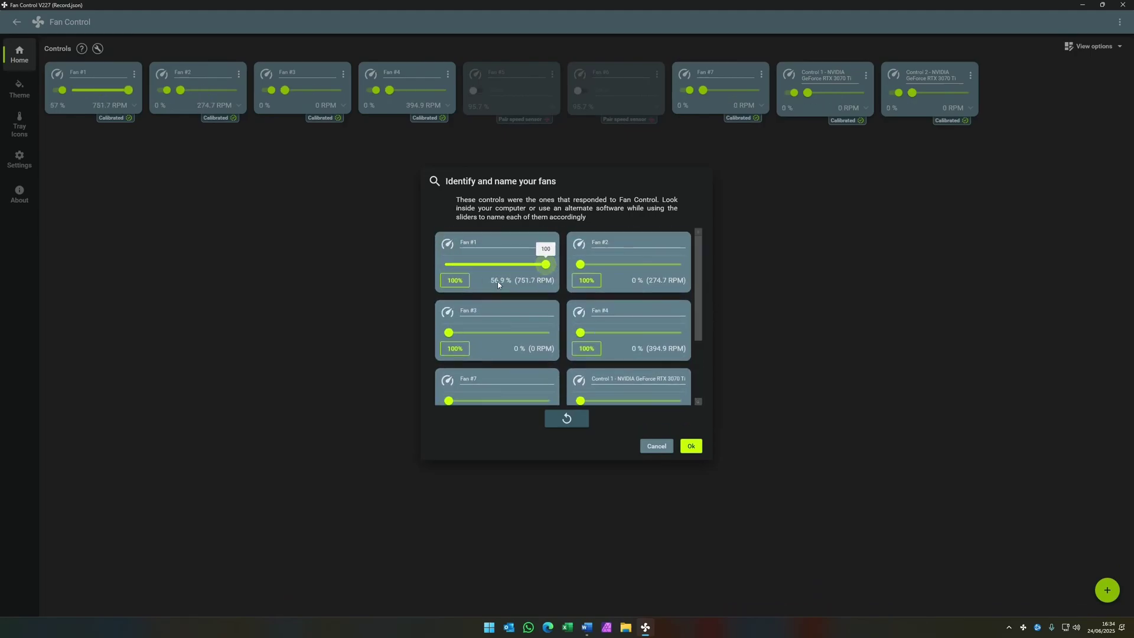
pyautogui.moveTo(544, 264); pyautogui.dragTo(487, 264)
pyautogui.tripleClick(612, 247)
pyautogui.write('Case Intake (AIO)')
pyautogui.moveTo(676, 264)
pyautogui.mouseDown()
pyautogui.moveTo(643, 264)
pyautogui.moveTo(672, 264)
pyautogui.moveTo(657, 264)
pyautogui.mouseUp()
# Step: Identify Fan #3 and Fan #4 and name them 'Case Exhaust' and 'Pump'
pyautogui.moveTo(448, 332); pyautogui.dragTo(647, 332)
pyautogui.tripleClick(522, 312)
pyautogui.write('Case Exhaust')
pyautogui.tripleClick(612, 311)
pyautogui.write('Pump')
# Step: Name Fan #7 'Chipset' and test the first GPU fan control at 50 %
pyautogui.scroll(-1, 650, 331)
pyautogui.moveTo(448, 358); pyautogui.dragTo(496, 358)
pyautogui.tripleClick(502, 336)
pyautogui.write('Chipset')
pyautogui.moveTo(580, 357); pyautogui.dragTo(628, 401)
pyautogui.scroll(-1, 629, 389)
pyautogui.moveTo(444, 372); pyautogui.dragTo(497, 372)
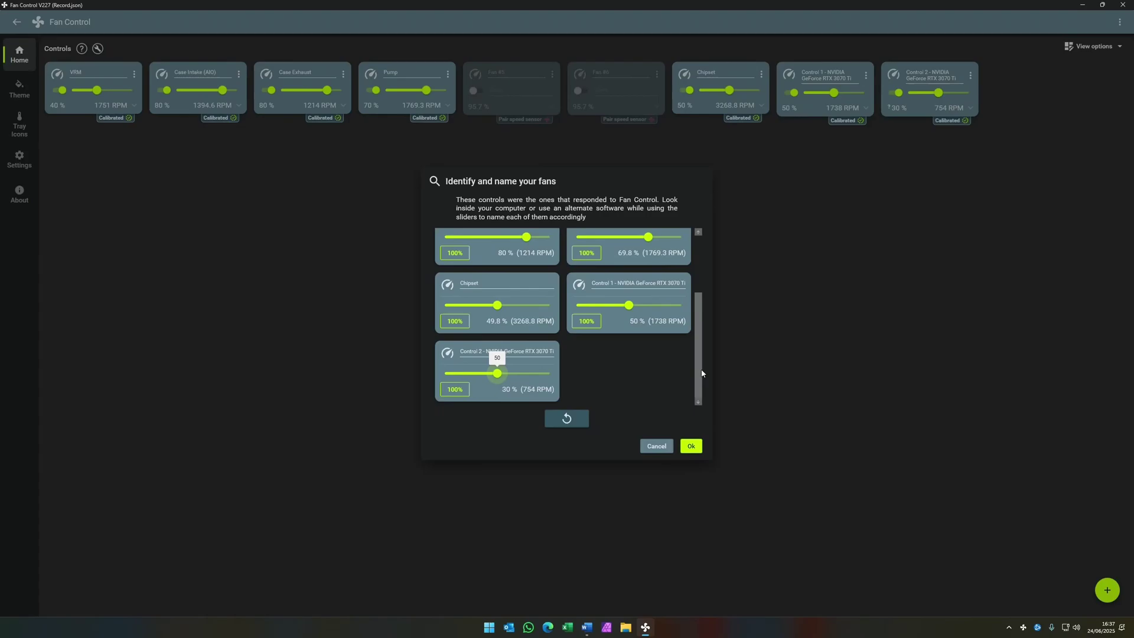
pyautogui.scroll(2, 708, 293)
pyautogui.scroll(-2, 707, 292)
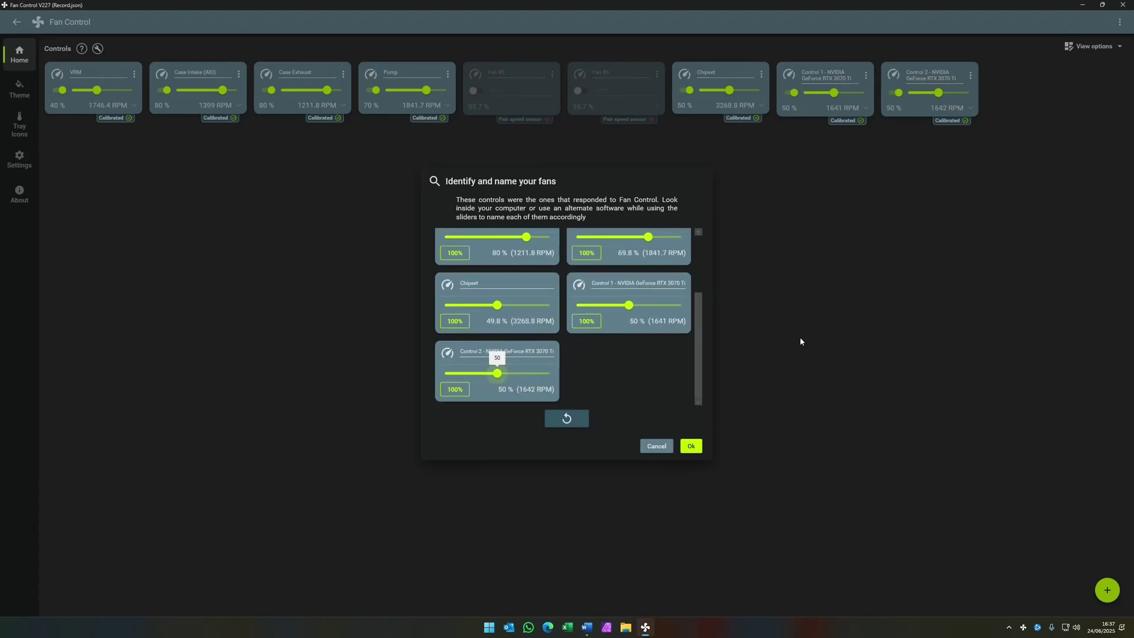
# Step: Finish the setup, stop showing hidden cards and hide calibration labels
pyautogui.click(691, 447)
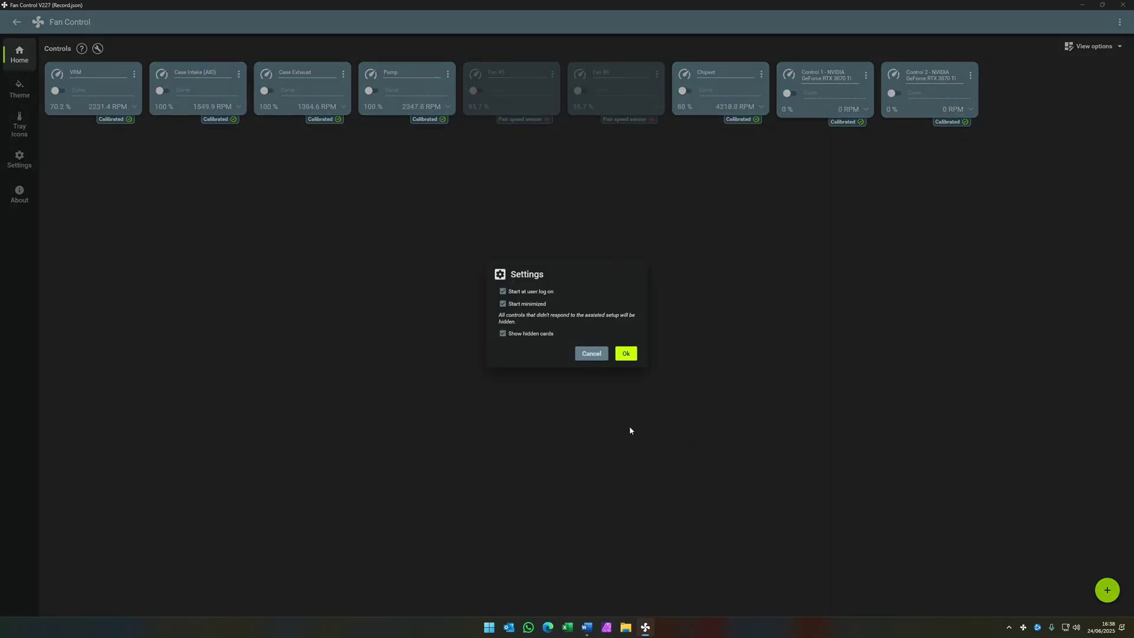
pyautogui.click(627, 354)
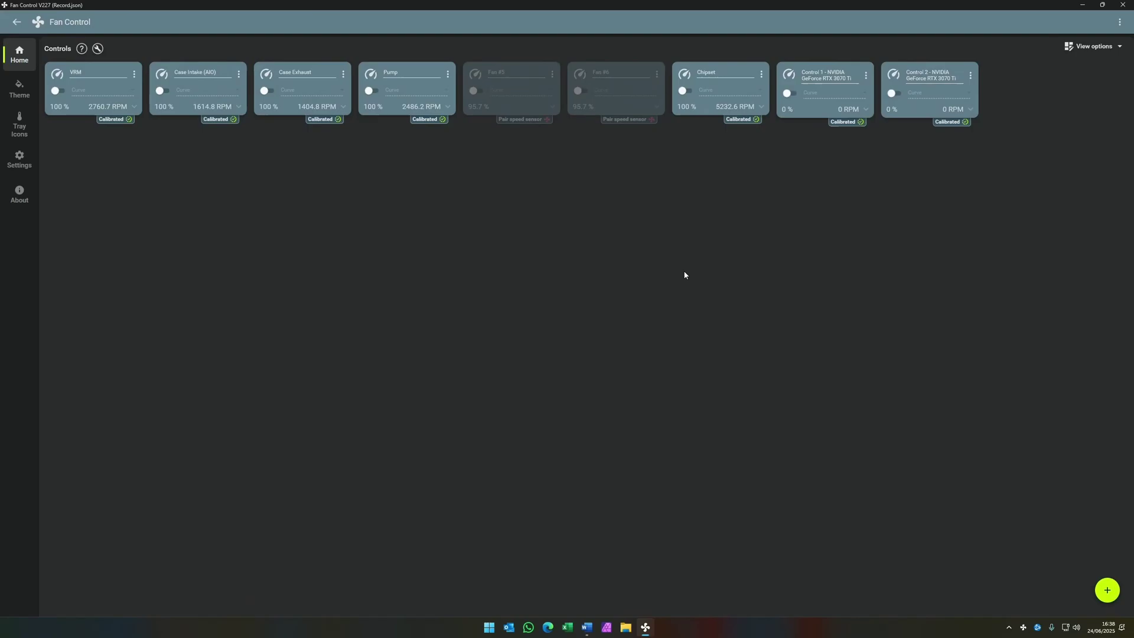
pyautogui.click(1120, 47)
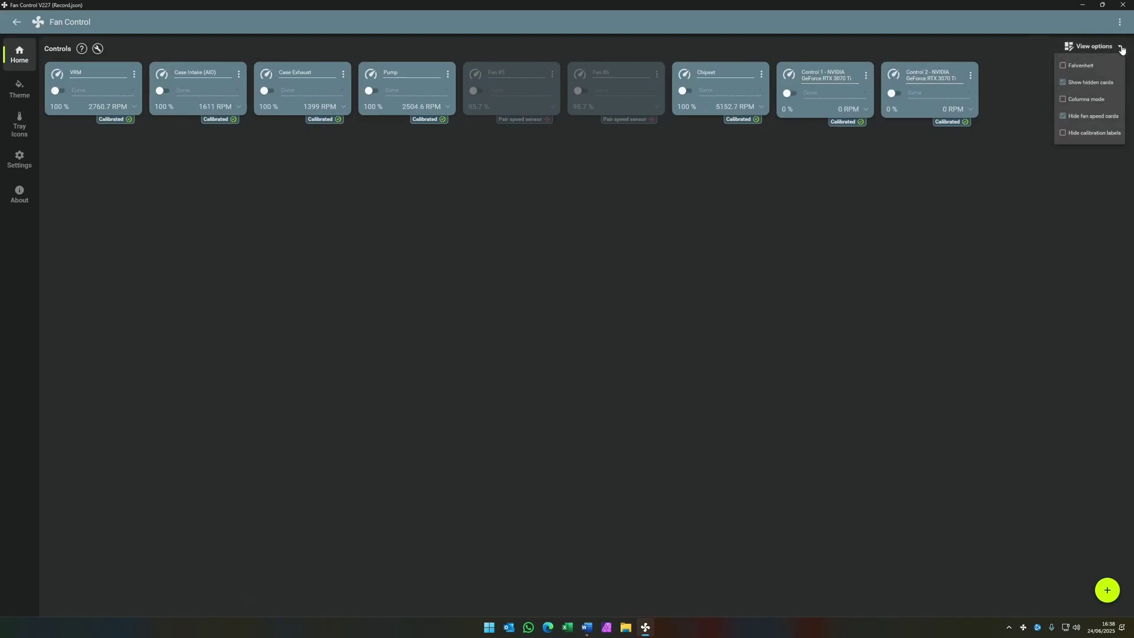
pyautogui.click(1063, 82)
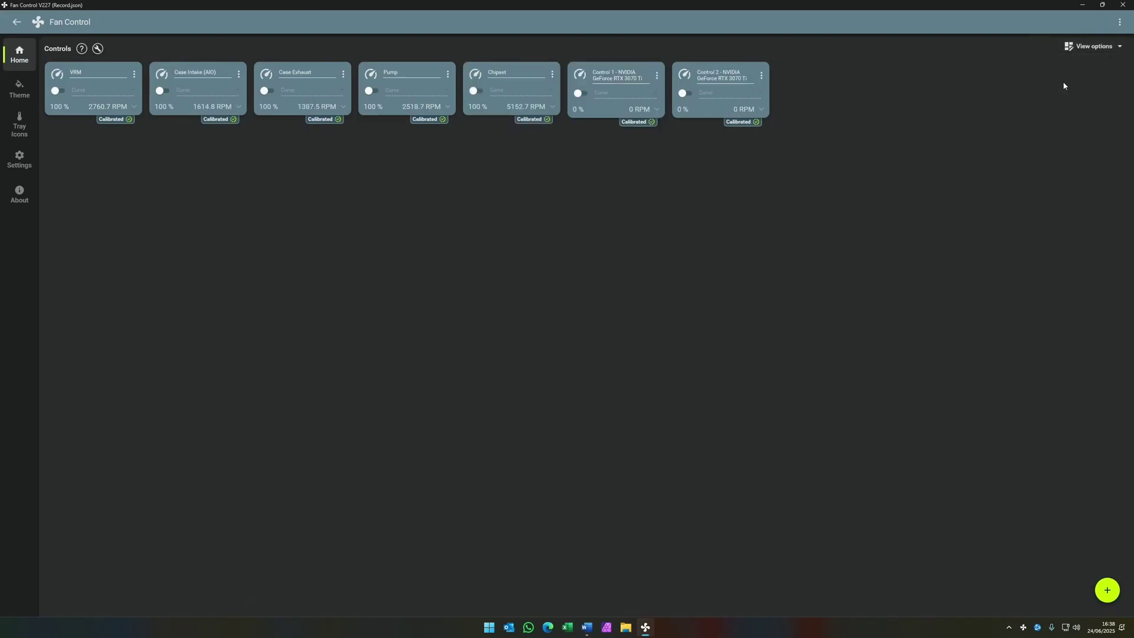
pyautogui.click(1118, 50)
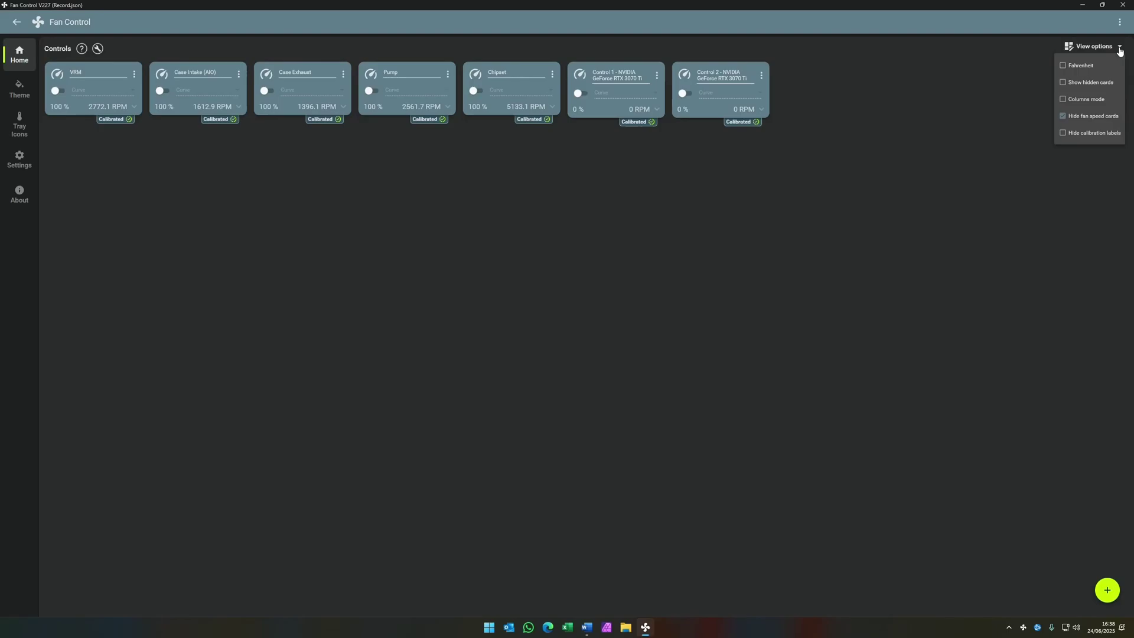
pyautogui.click(1063, 133)
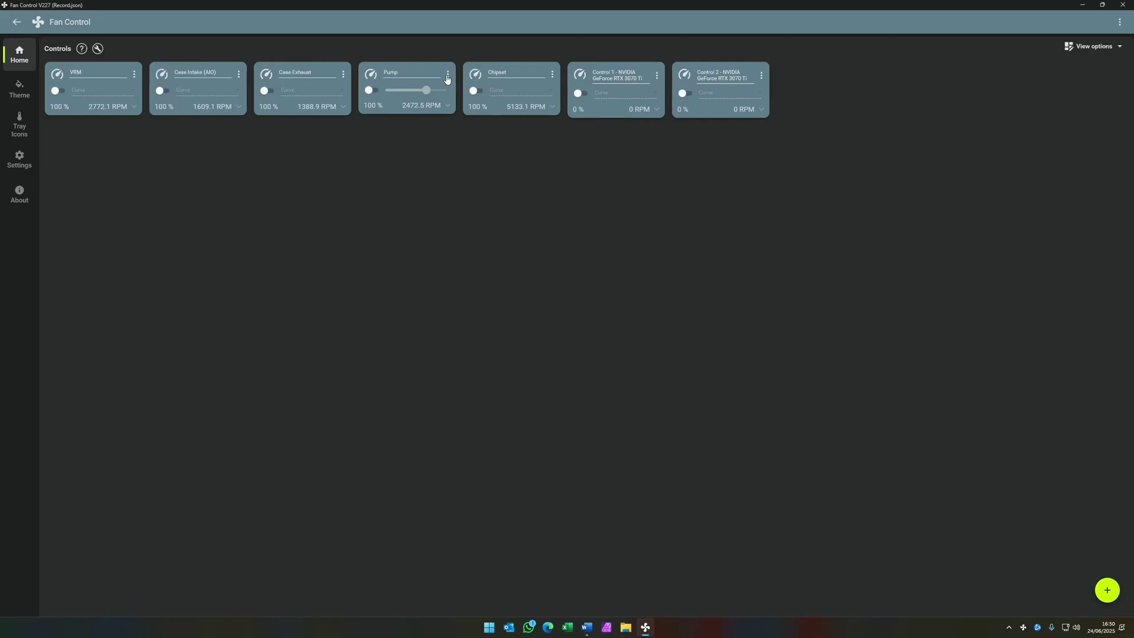
# Step: Move the Pump card first and Chipset next, and switch Pump to manual 70 %
pyautogui.moveTo(446, 82); pyautogui.dragTo(55, 83)
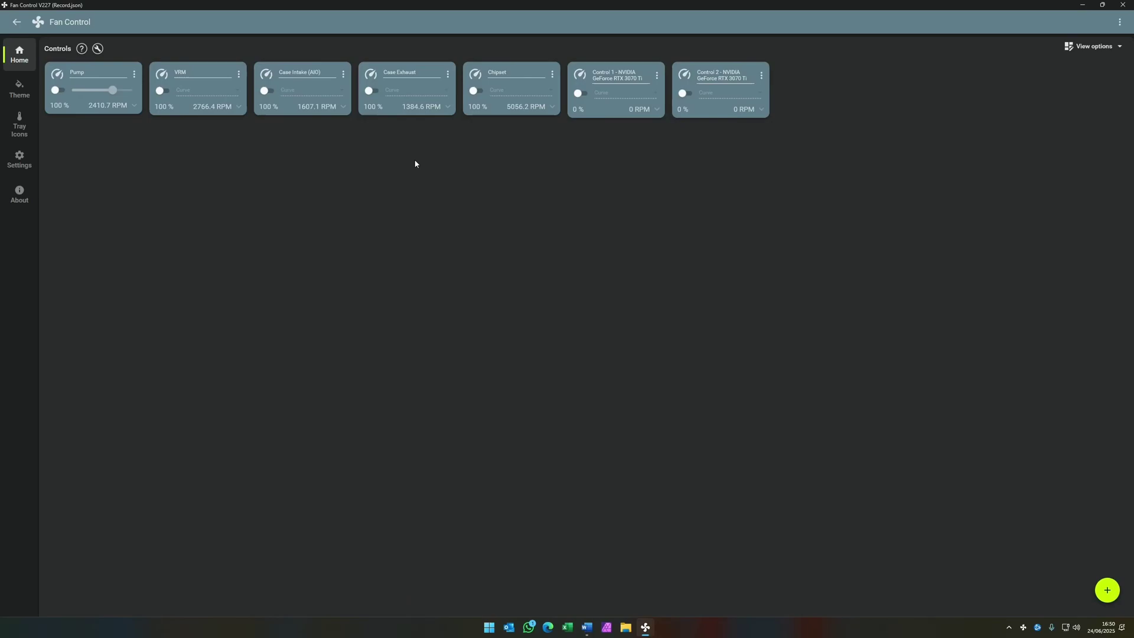
pyautogui.moveTo(548, 74); pyautogui.dragTo(113, 91)
pyautogui.click(57, 90)
# Step: Add a graph curve named Chipset using Temperature #3 (MSI X570-A PRO) and open its editor
pyautogui.click(1107, 590)
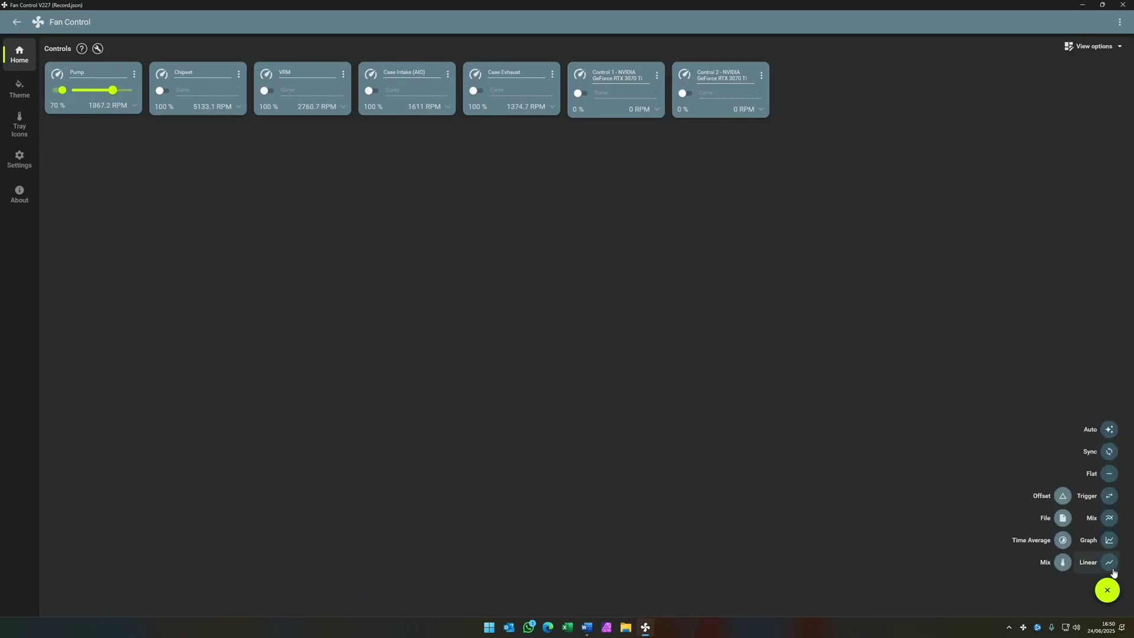
pyautogui.click(1109, 540)
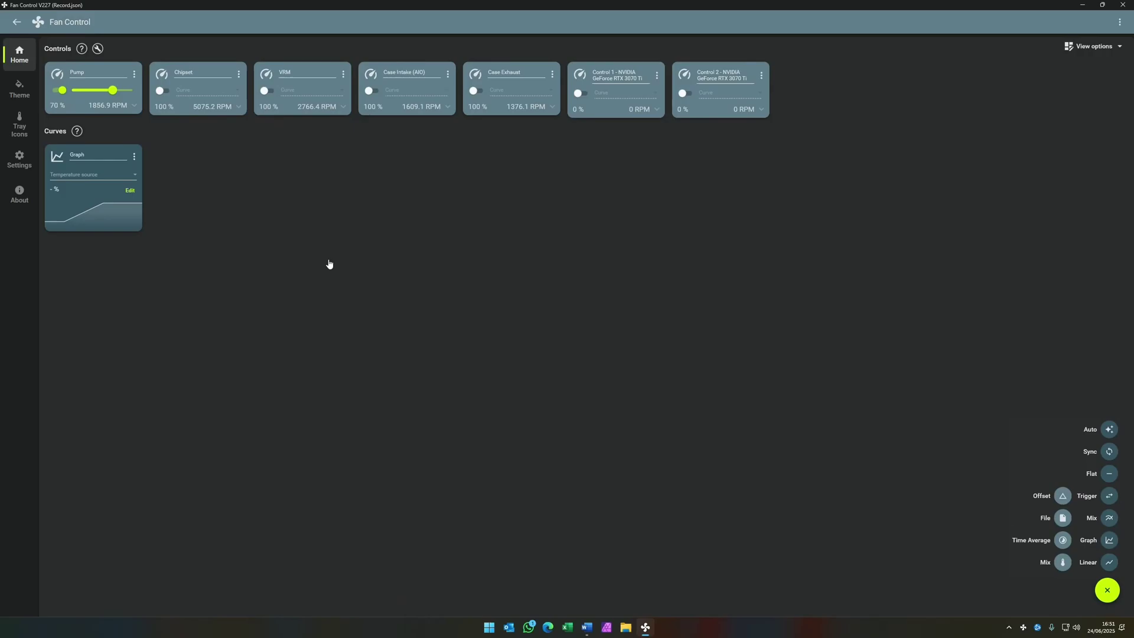
pyautogui.doubleClick(88, 154)
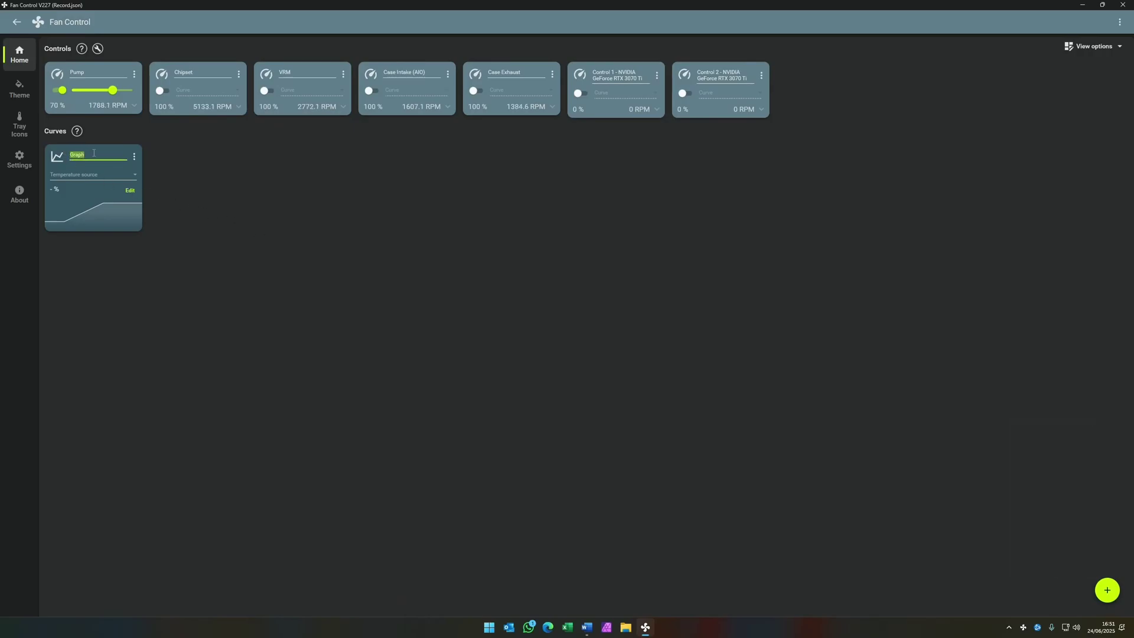
pyautogui.write('qhipset')
pyautogui.click(133, 174)
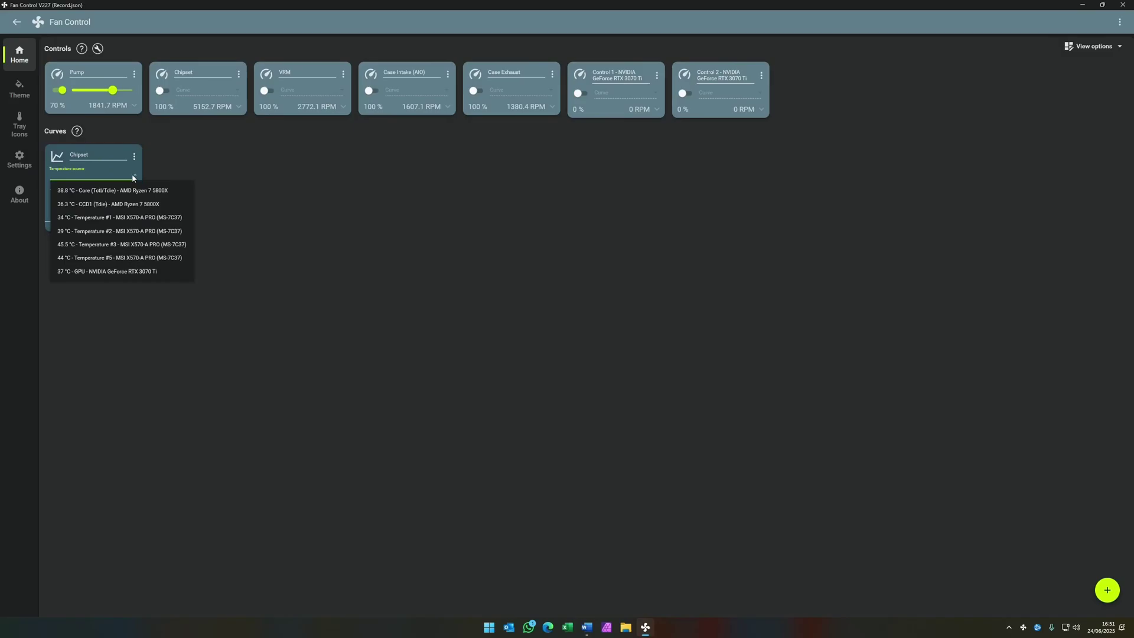
pyautogui.click(107, 245)
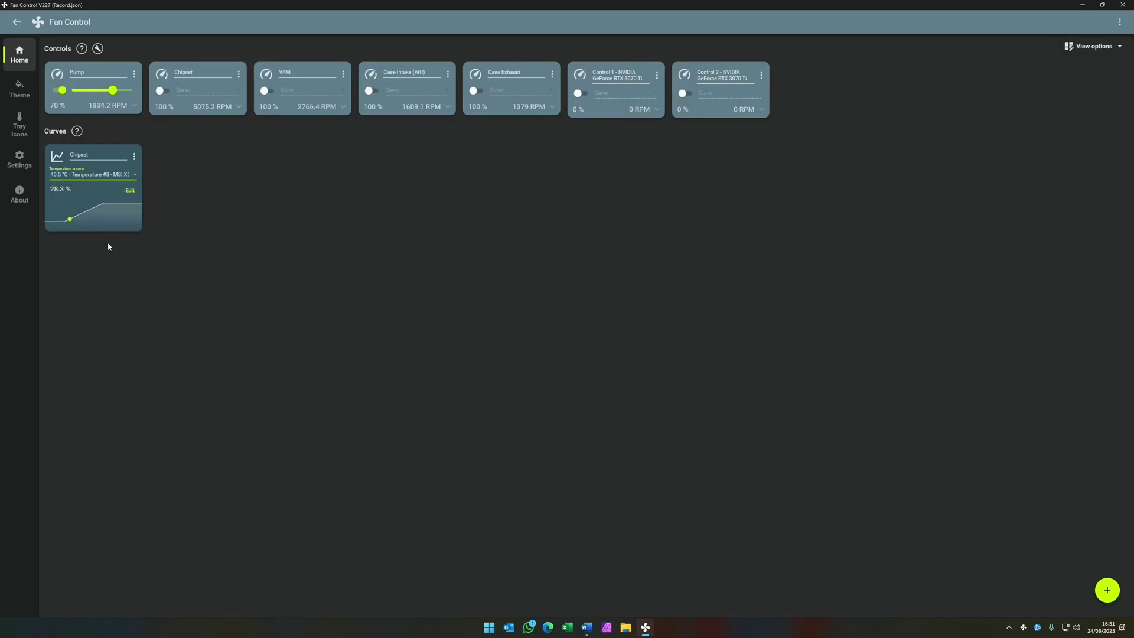
pyautogui.click(129, 190)
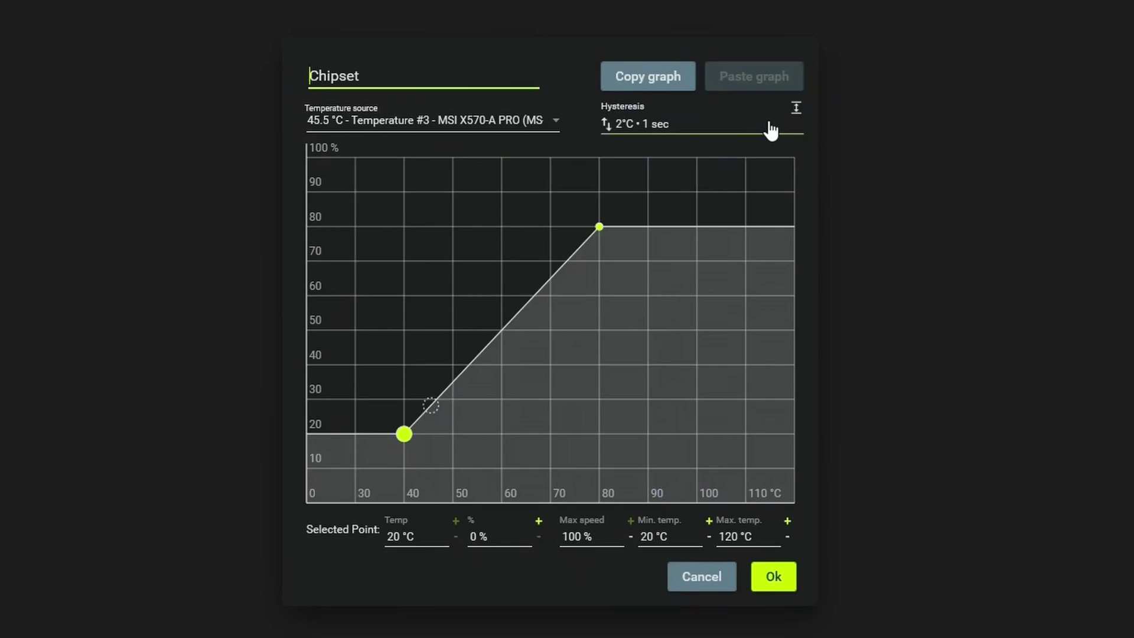
# Step: Set the Chipset curve's response time to 3 and maximum temperature to 90 °C
pyautogui.click(762, 127)
pyautogui.click(714, 209)
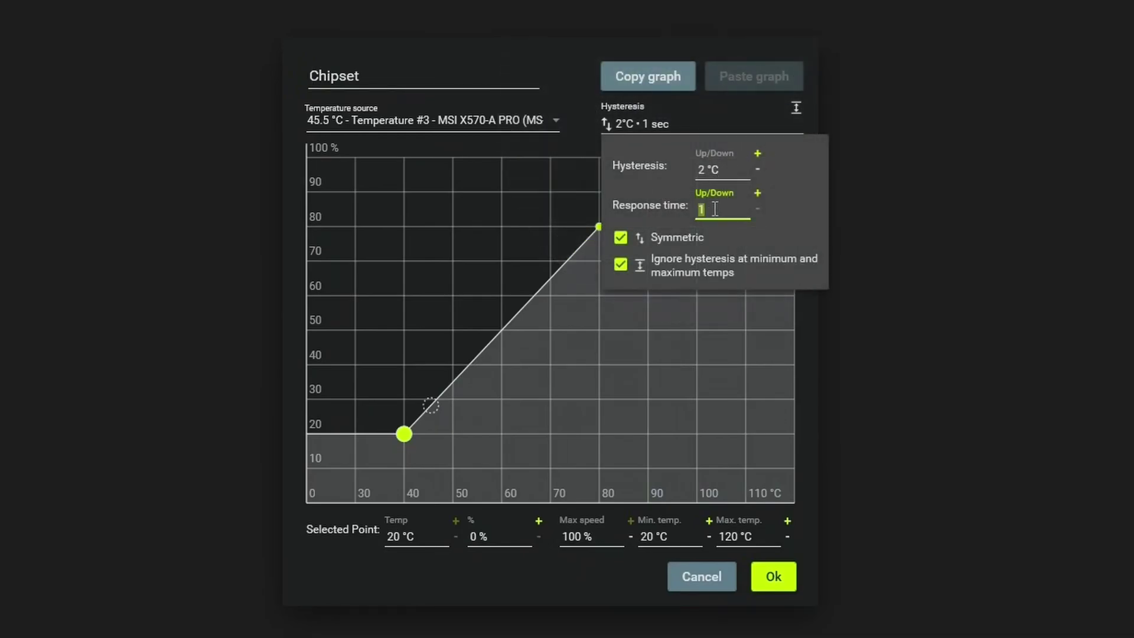
pyautogui.write('3')
pyautogui.click(770, 545)
pyautogui.click(762, 536)
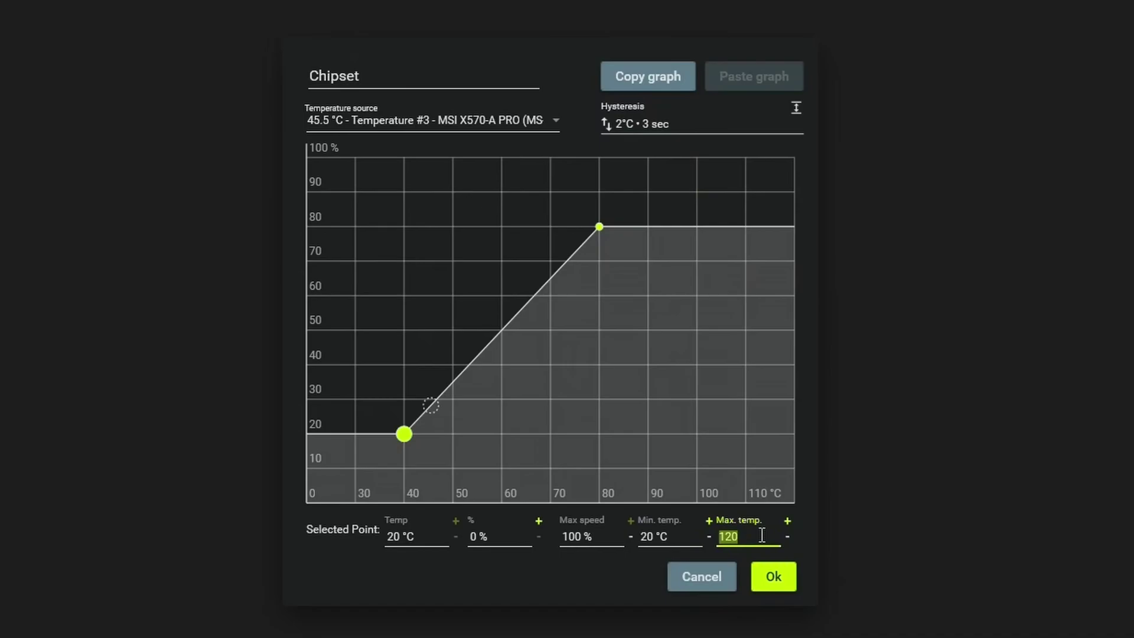
pyautogui.write('90')
# Step: Set the first curve point to 20 °C at 50 %
pyautogui.click(438, 536)
pyautogui.write('20')
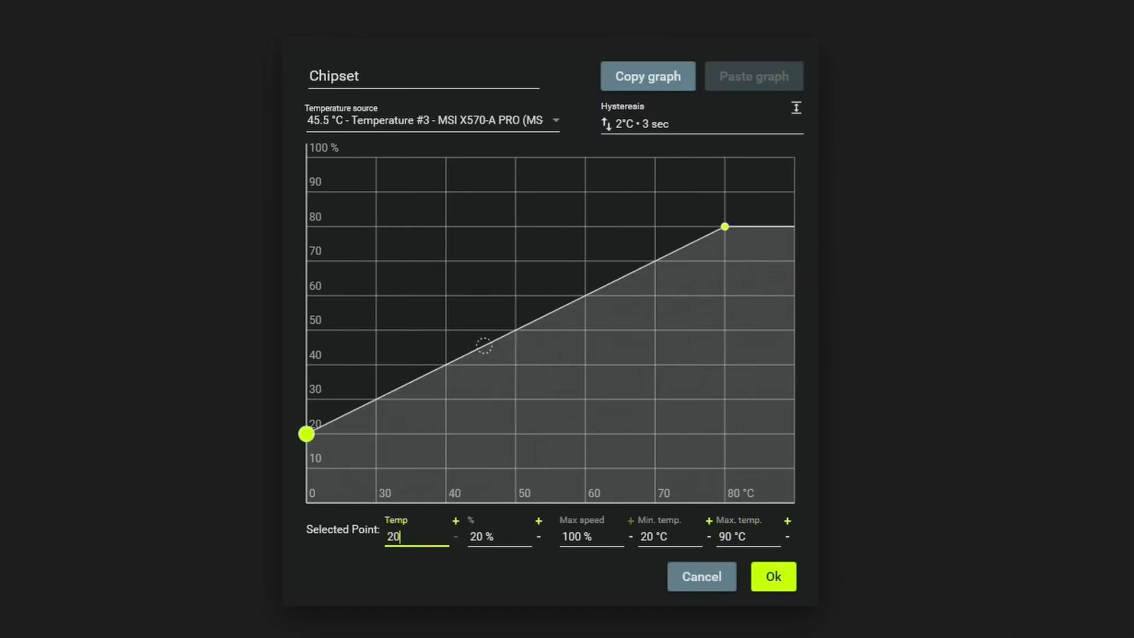
pyautogui.click(513, 537)
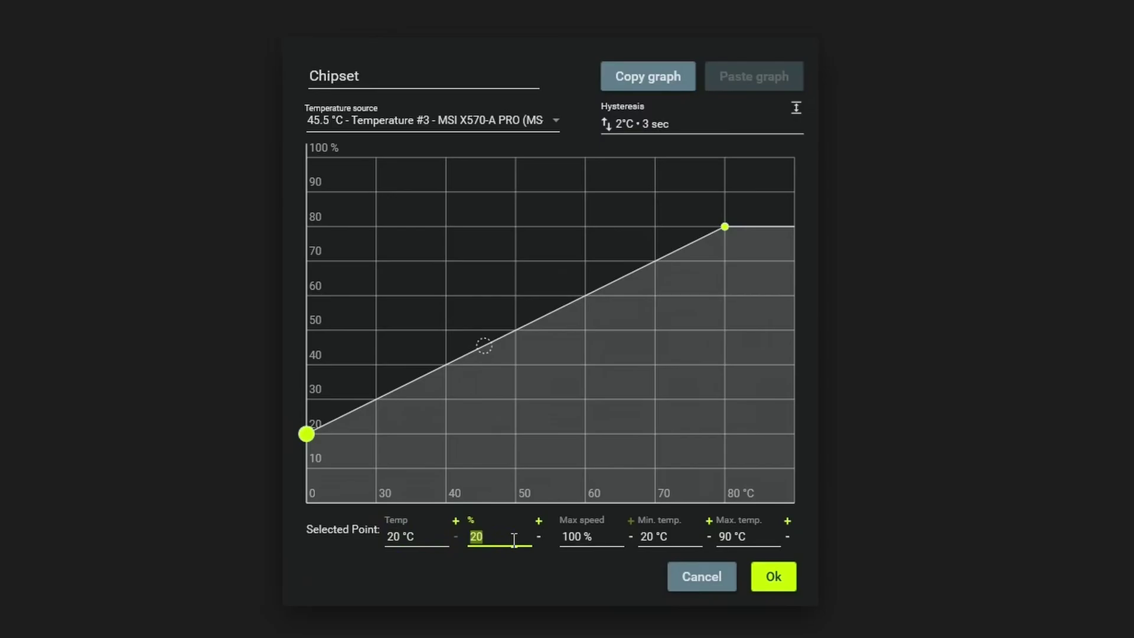
pyautogui.write('50')
pyautogui.click(602, 538)
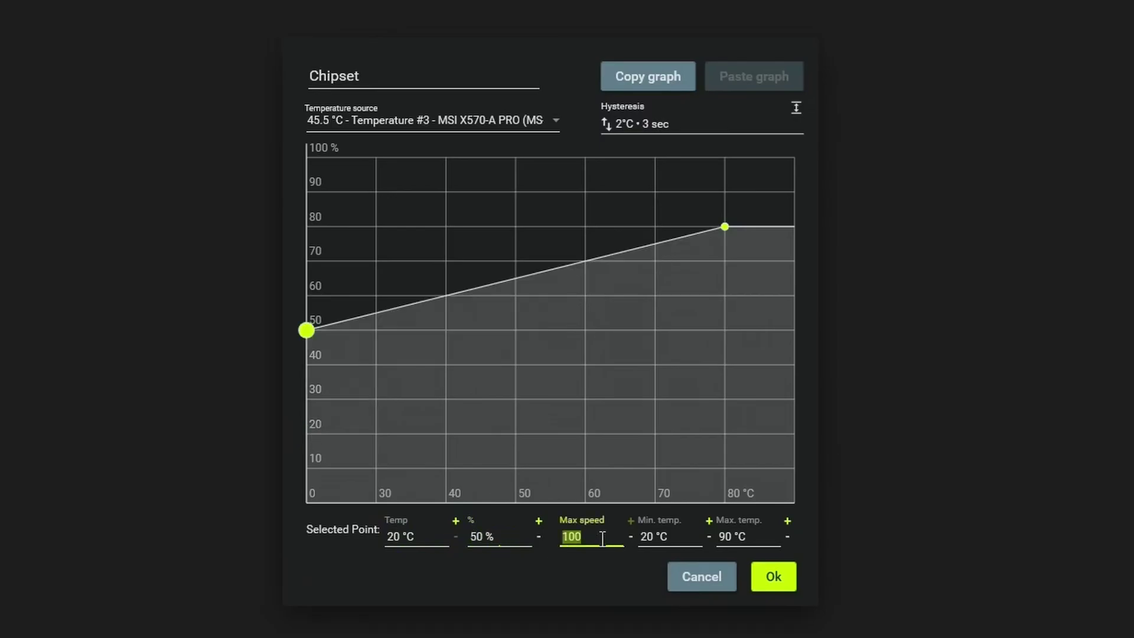
# Step: Add a curve point at 60 °C with 50 % fan speed
pyautogui.click(588, 259)
pyautogui.click(420, 536)
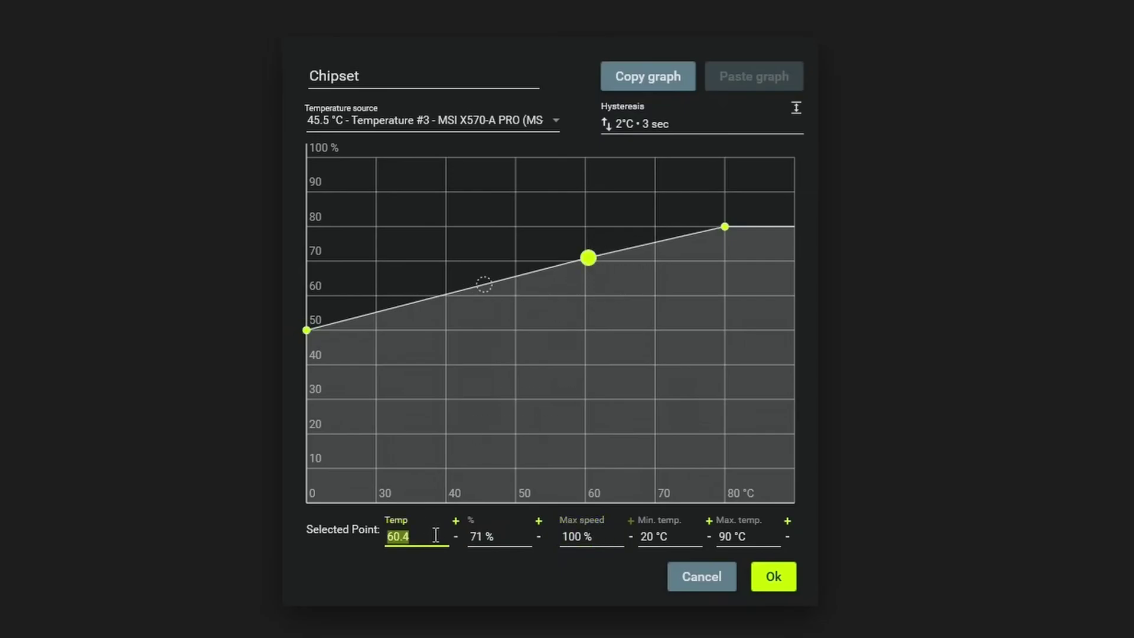
pyautogui.write('5')
pyautogui.press('BackSpace')
pyautogui.write('60')
pyautogui.click(512, 535)
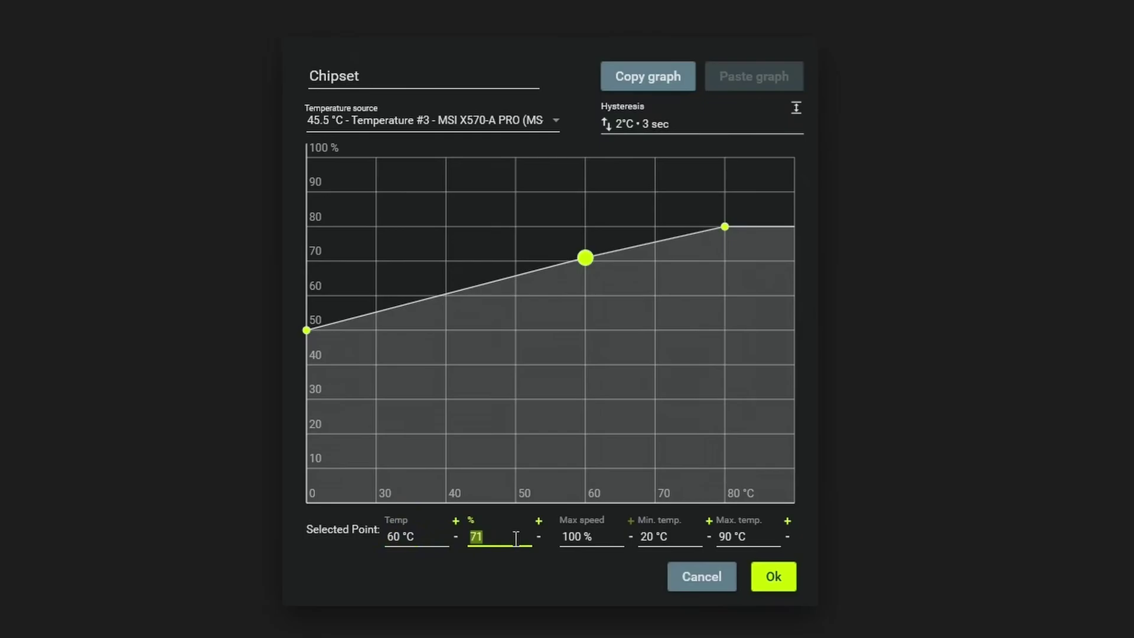
pyautogui.write('50')
pyautogui.click(608, 568)
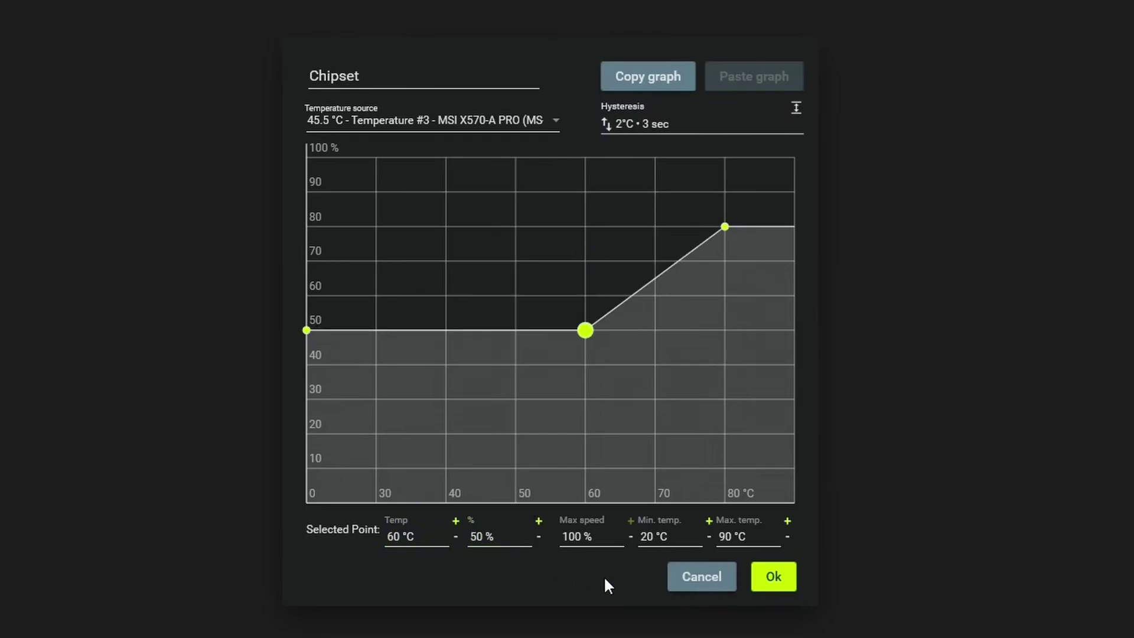
# Step: Raise the 80 °C point to 100 %
pyautogui.click(726, 229)
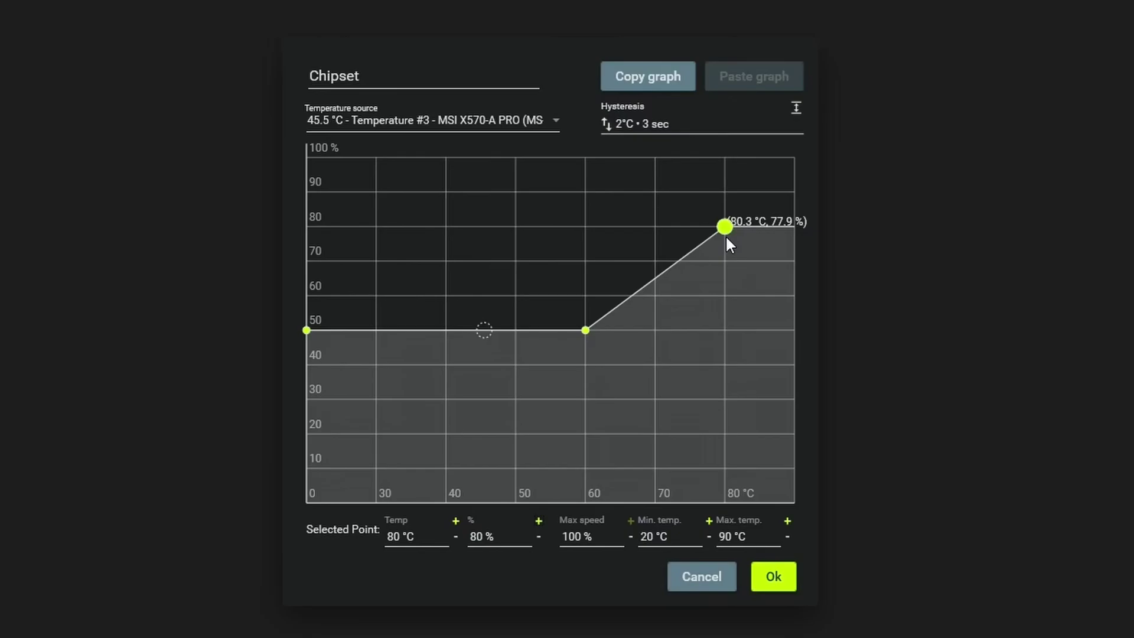
pyautogui.click(511, 535)
pyautogui.write('100')
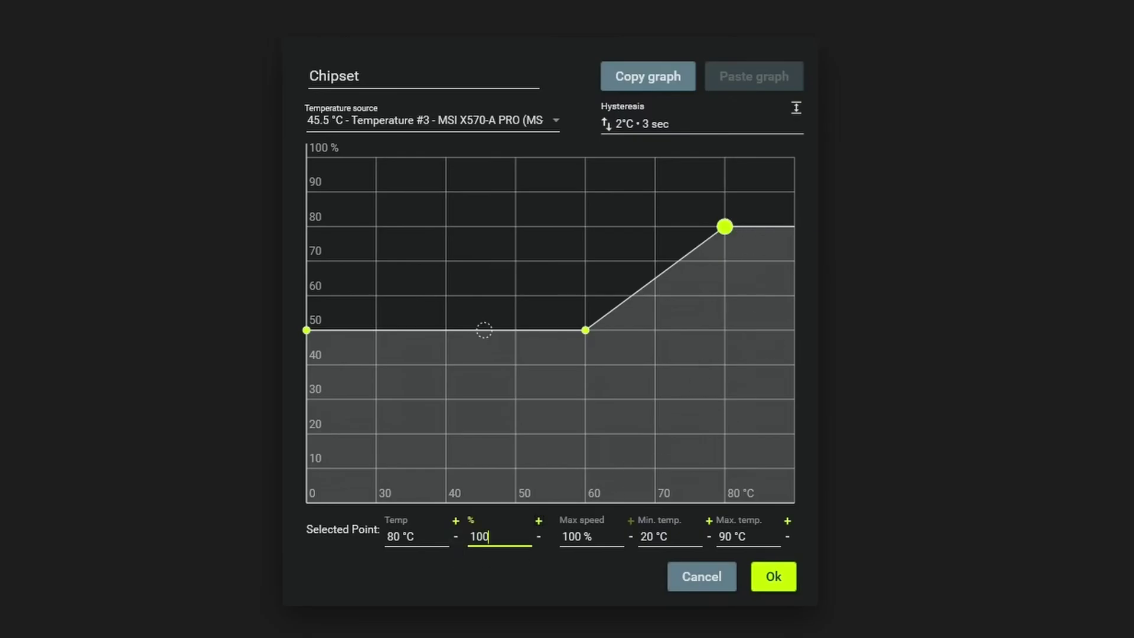
pyautogui.press('Return')
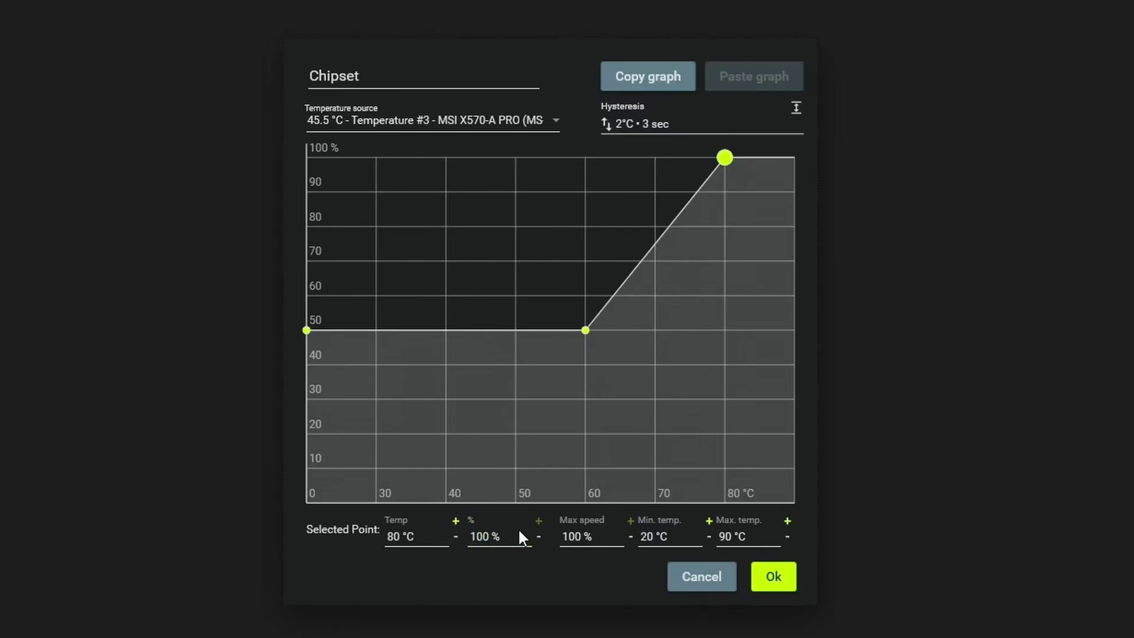
# Step: Save the Chipset curve and have the Chipset fan control follow it
pyautogui.click(773, 578)
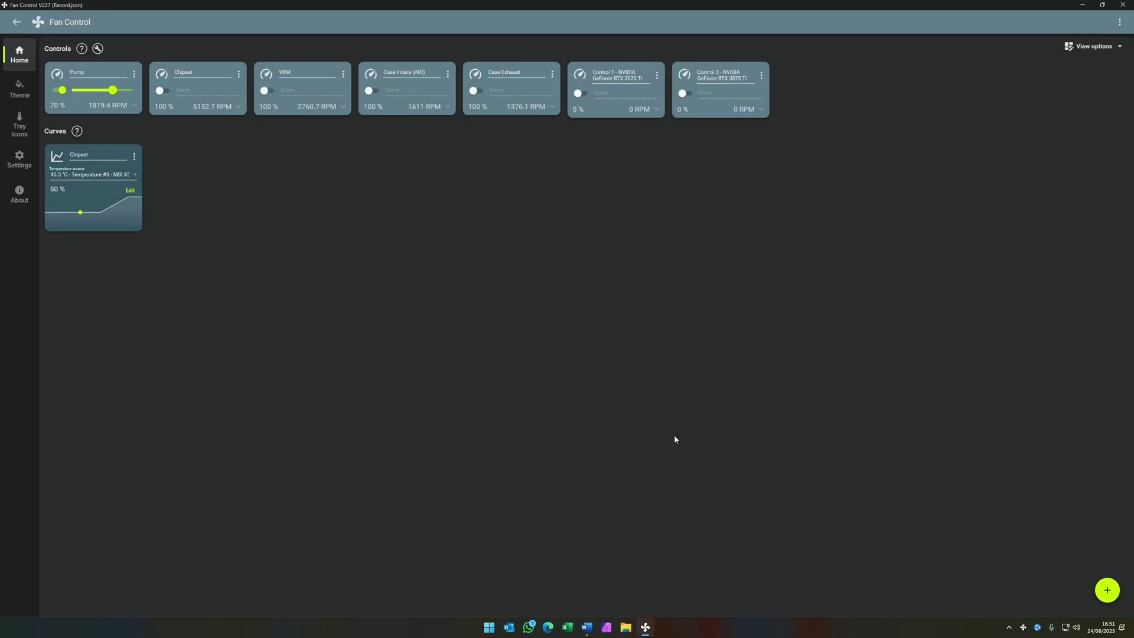
pyautogui.click(162, 91)
pyautogui.click(230, 93)
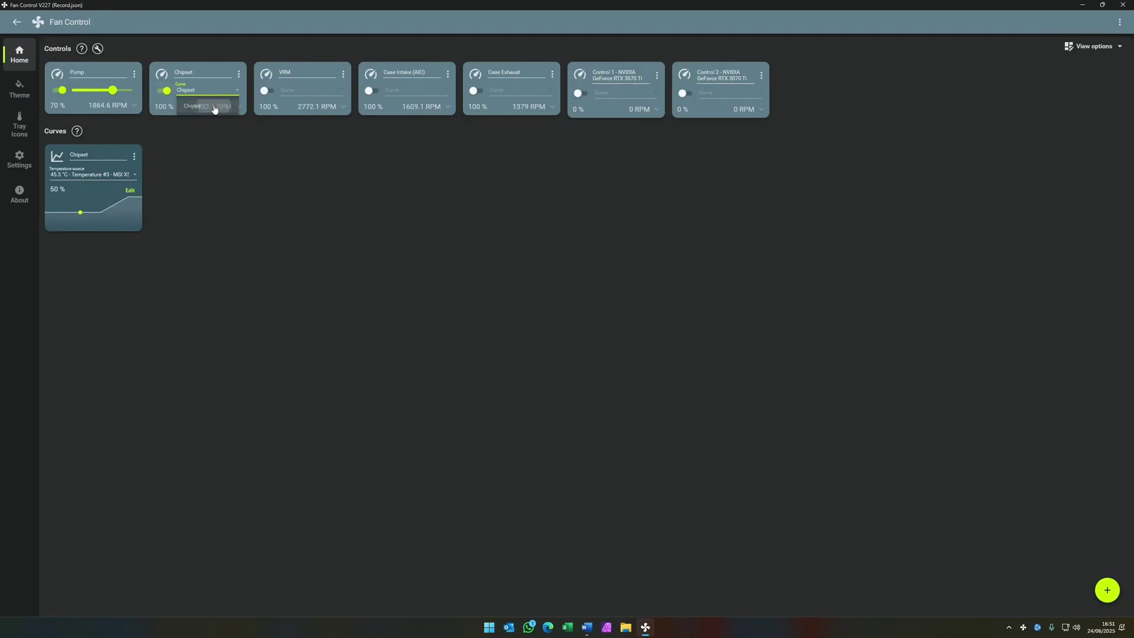
pyautogui.click(214, 107)
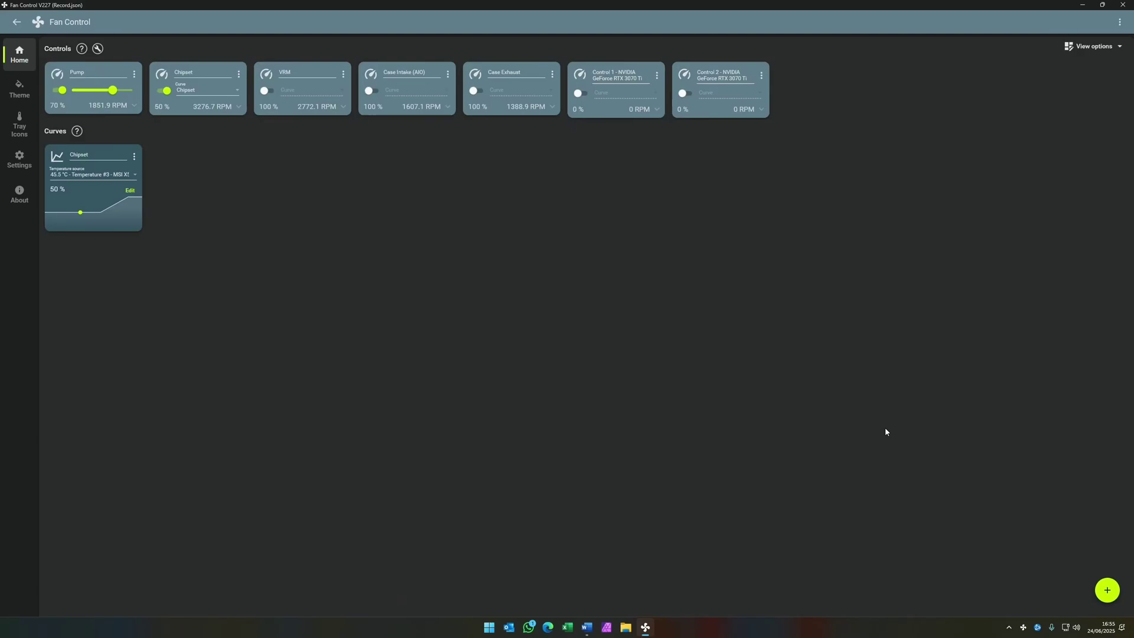
# Step: Add a graph curve named GPU reading the RTX 3070 Ti temperature and open its editor
pyautogui.click(1107, 589)
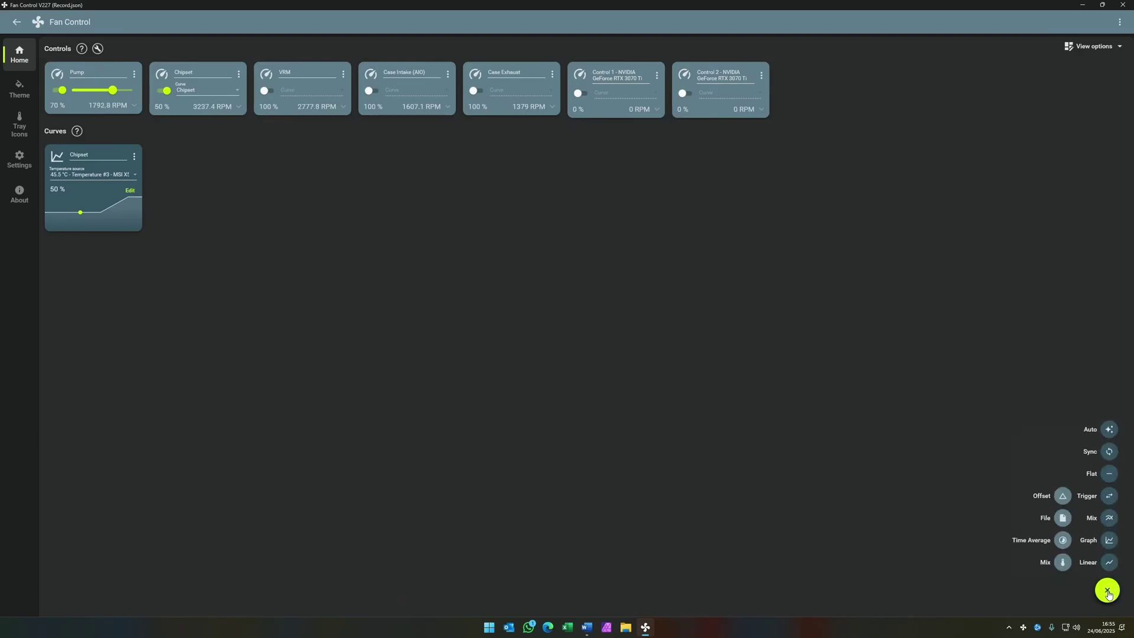
pyautogui.click(1109, 541)
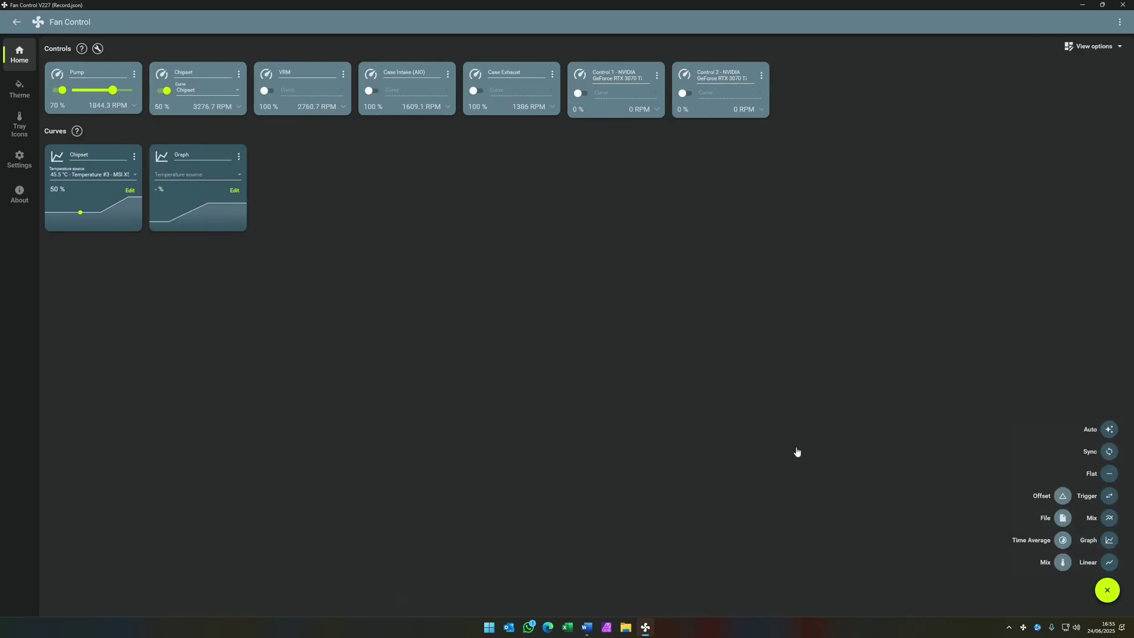
pyautogui.click(205, 158)
pyautogui.doubleClick(205, 158)
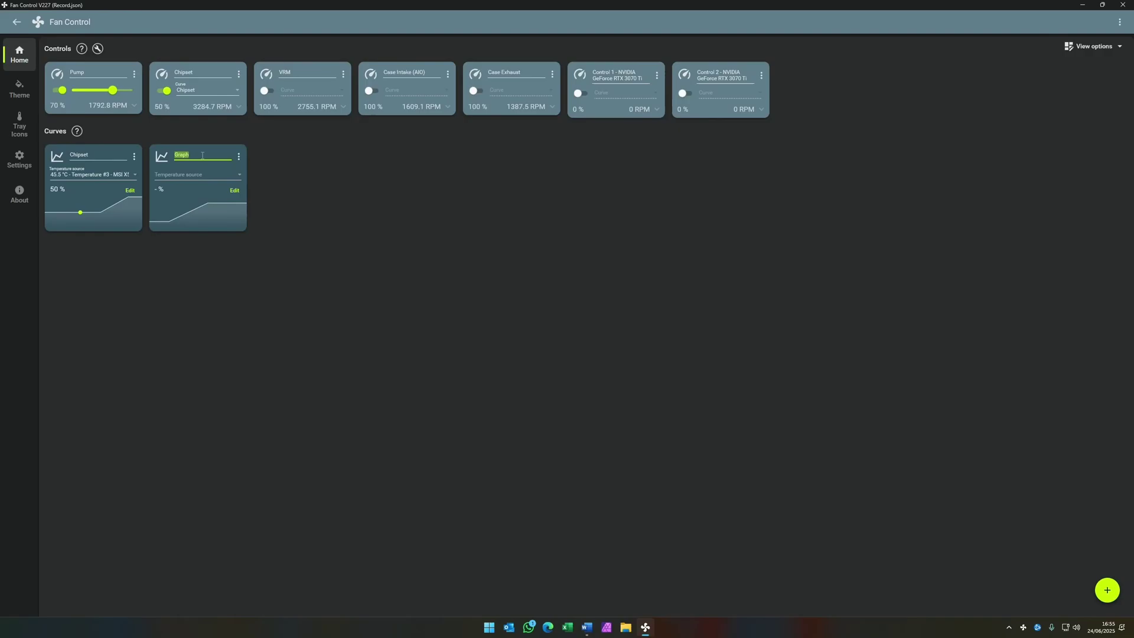
pyautogui.write('GPU')
pyautogui.click(195, 175)
pyautogui.click(198, 272)
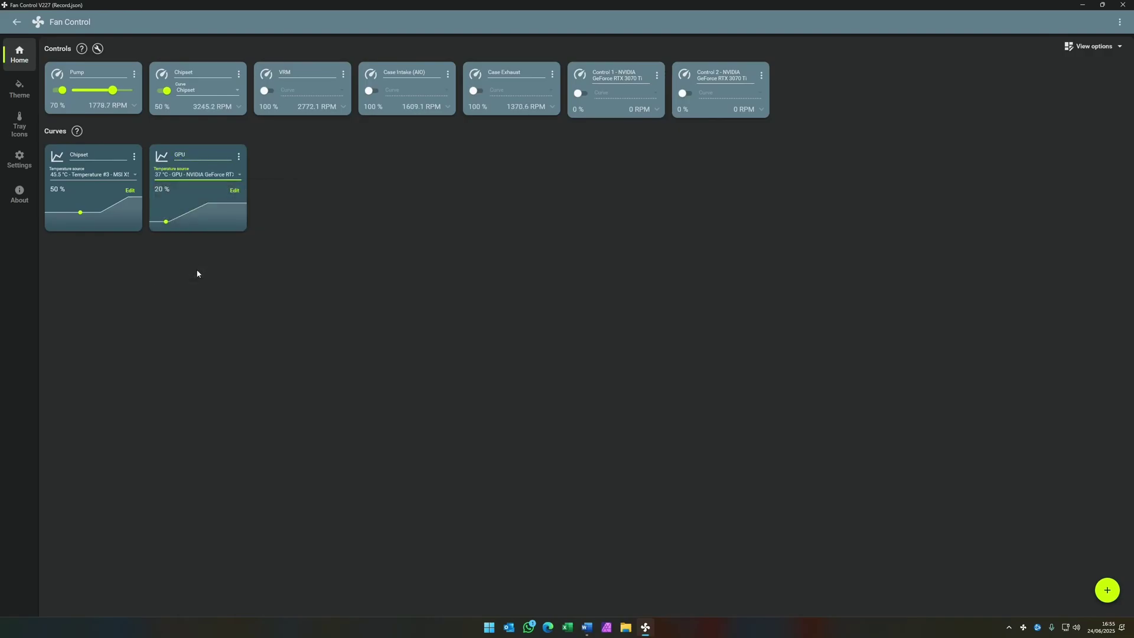
pyautogui.click(234, 190)
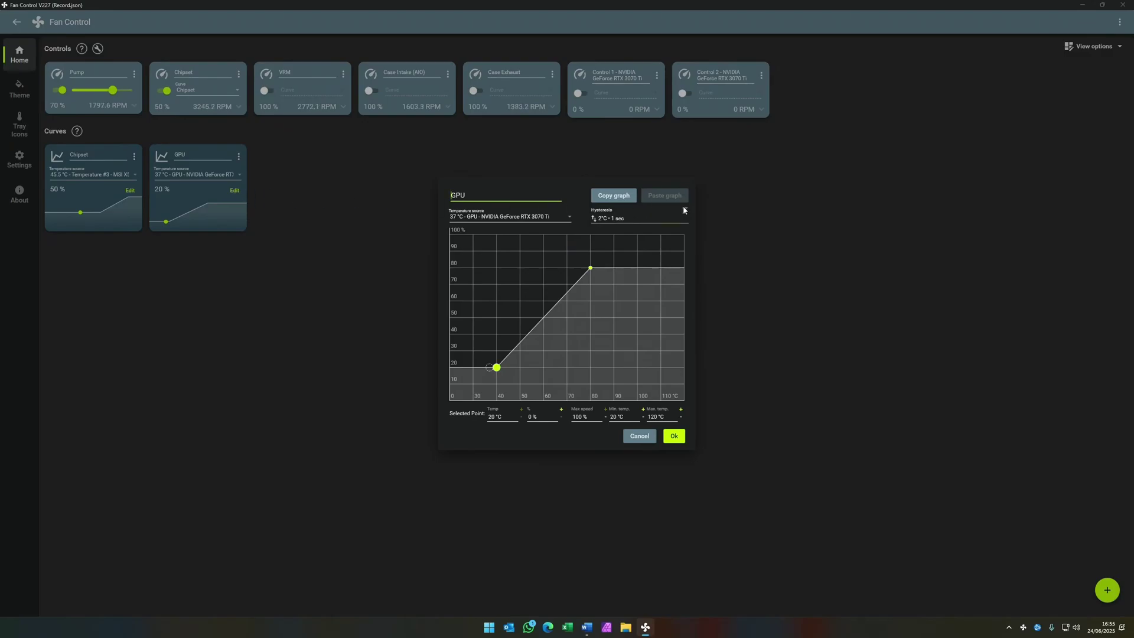
# Step: Set GPU curve response time to 3 s, max temperature 90 °C, and first point 20 °C at 0 %
pyautogui.click(684, 211)
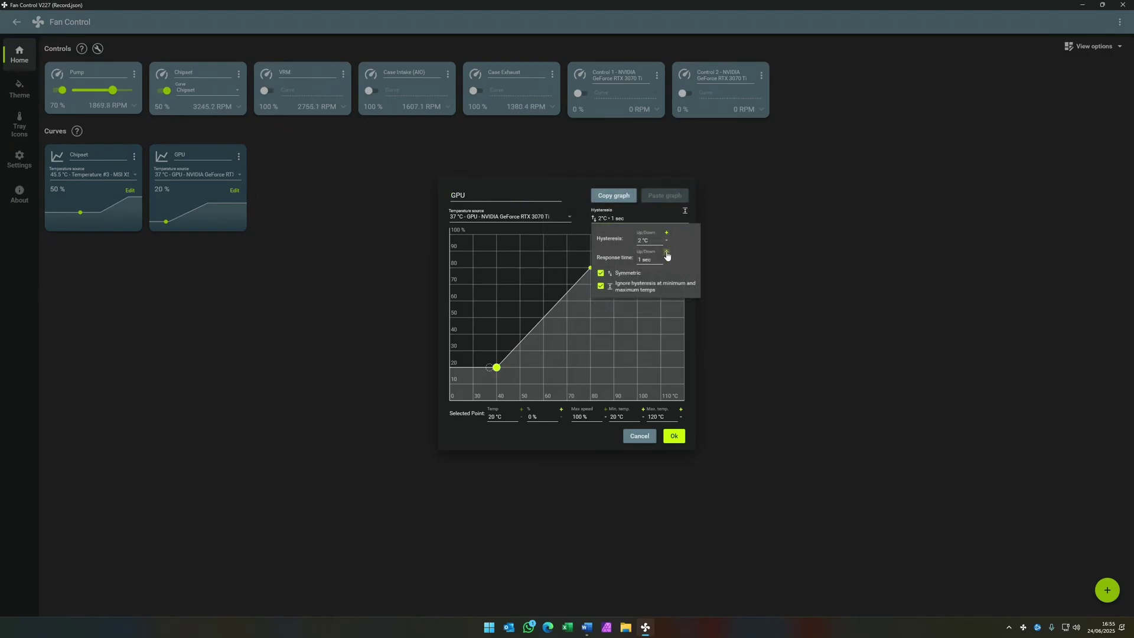
pyautogui.click(667, 254)
pyautogui.click(669, 417)
pyautogui.write('90')
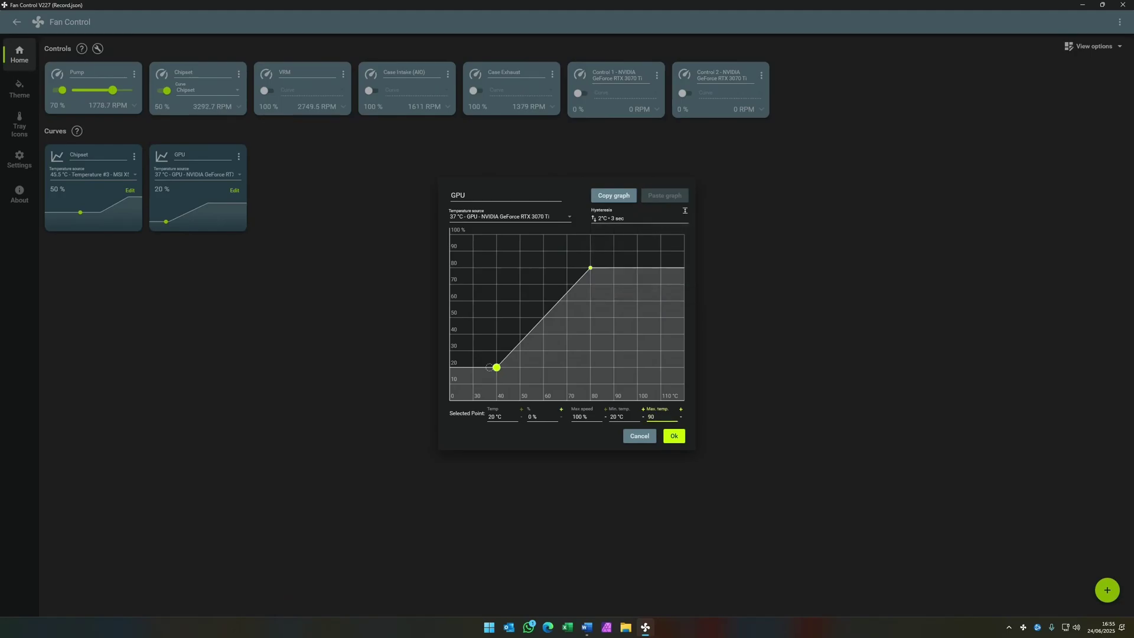
pyautogui.click(509, 417)
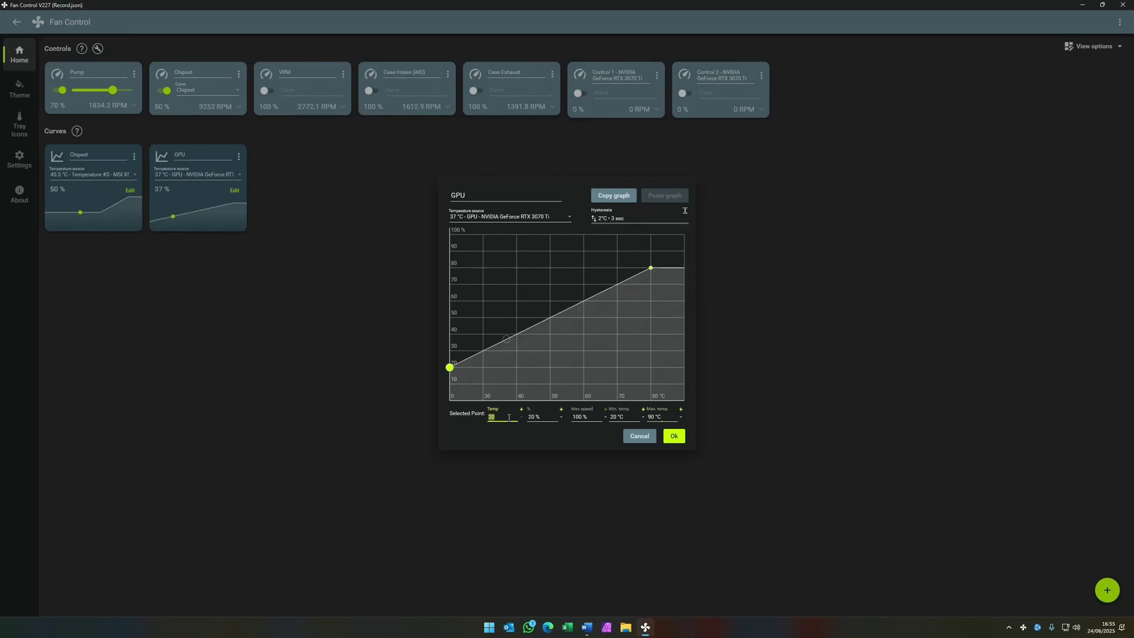
pyautogui.click(548, 419)
pyautogui.write('0')
pyautogui.press('Return')
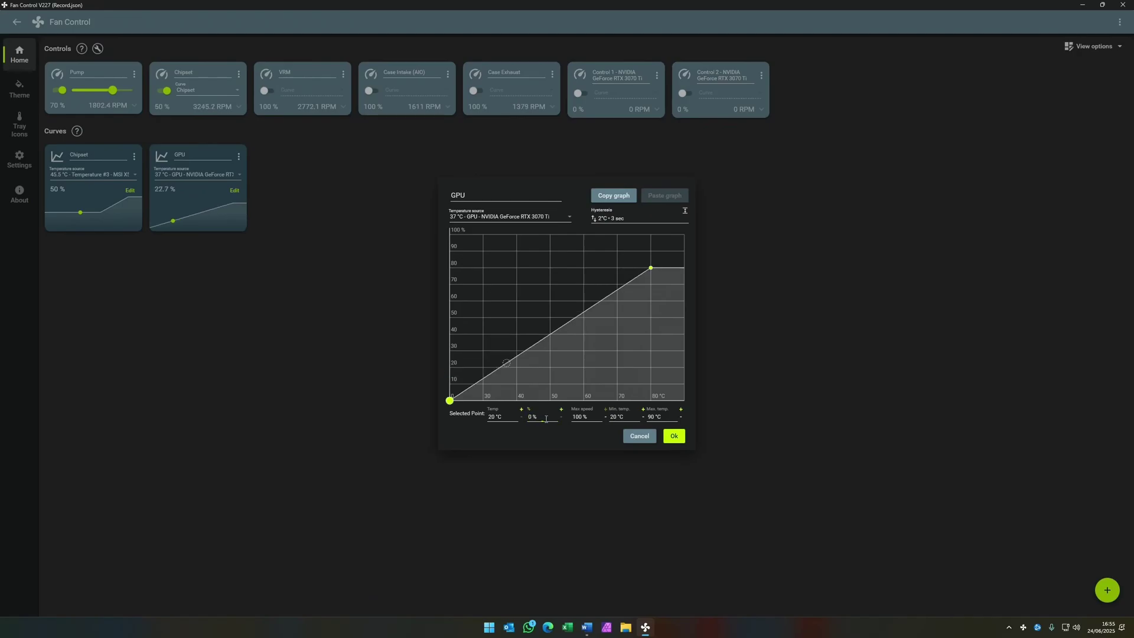
# Step: Add GPU curve points at 49 °C / 0 % and 50 °C / 50 %
pyautogui.doubleClick(531, 347)
pyautogui.click(513, 416)
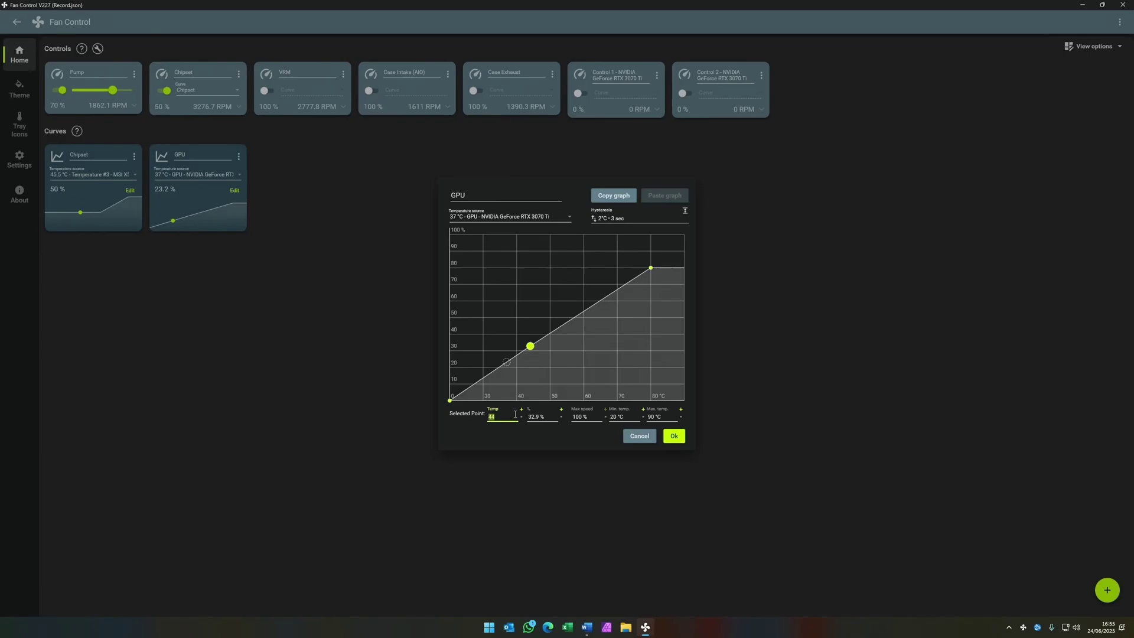
pyautogui.write('49')
pyautogui.click(553, 416)
pyautogui.write('0')
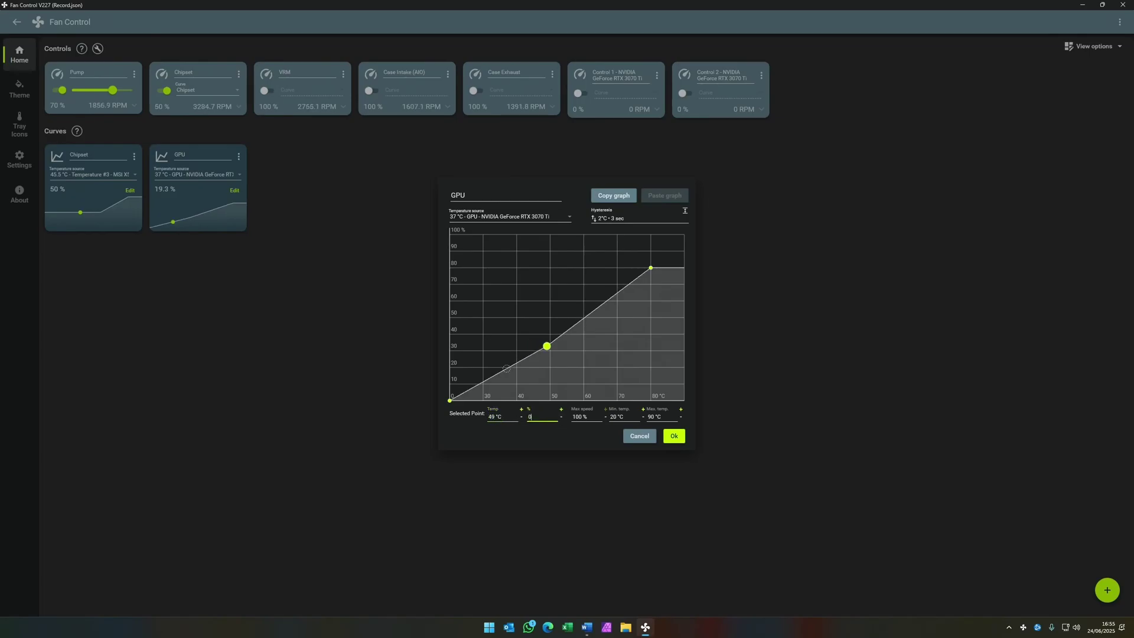
pyautogui.press('Return')
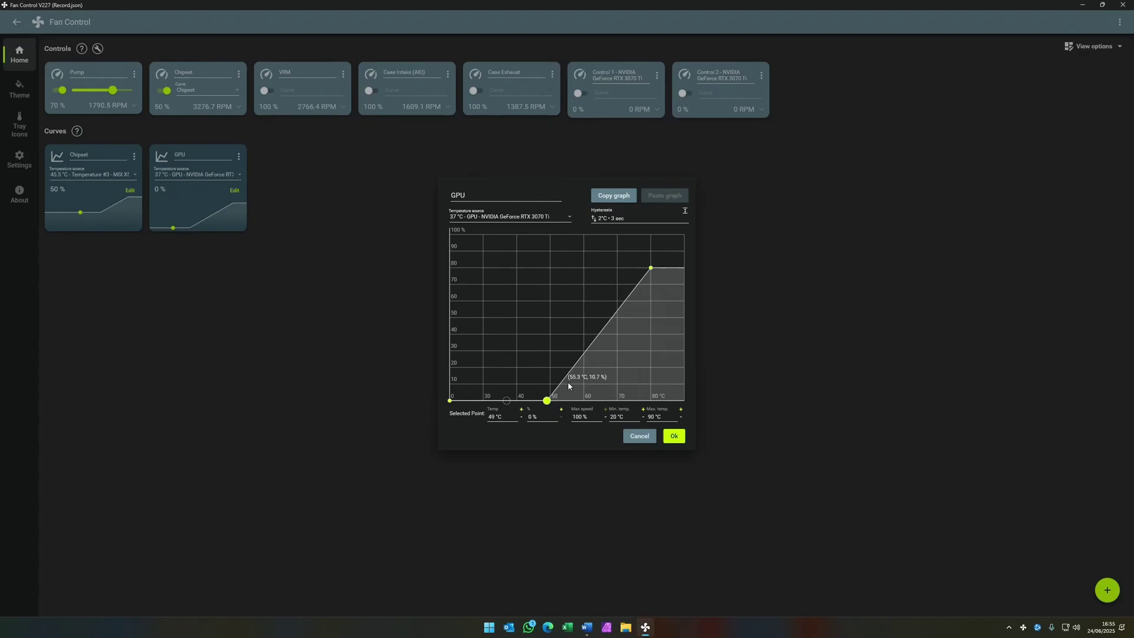
pyautogui.click(568, 372)
pyautogui.click(511, 416)
pyautogui.write('50')
pyautogui.press('Tab')
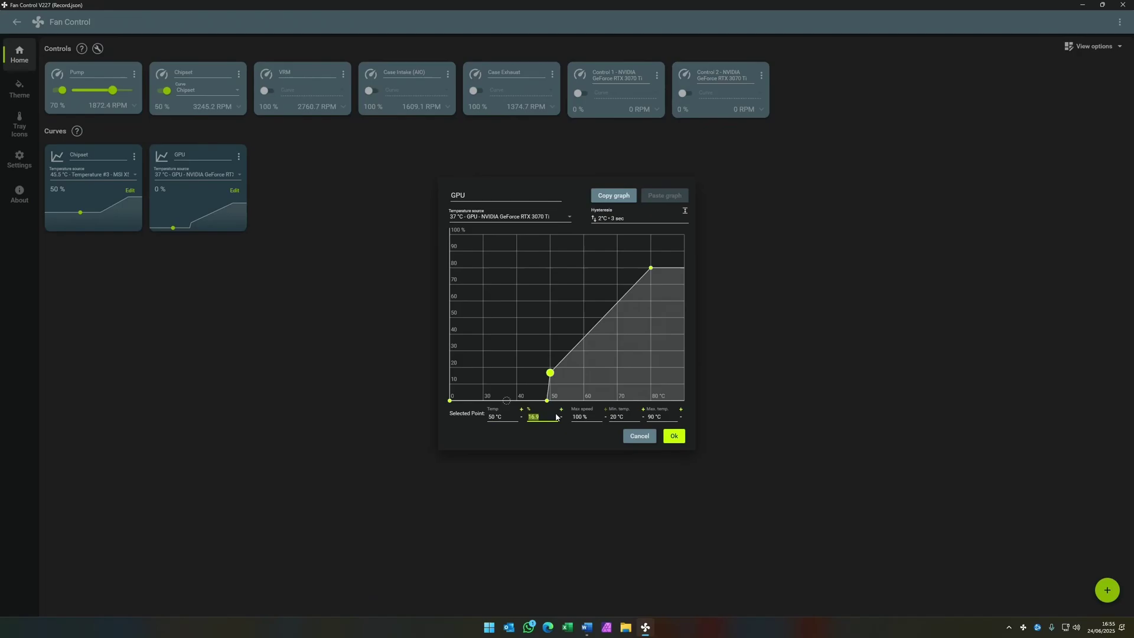
pyautogui.write('50')
pyautogui.press('Return')
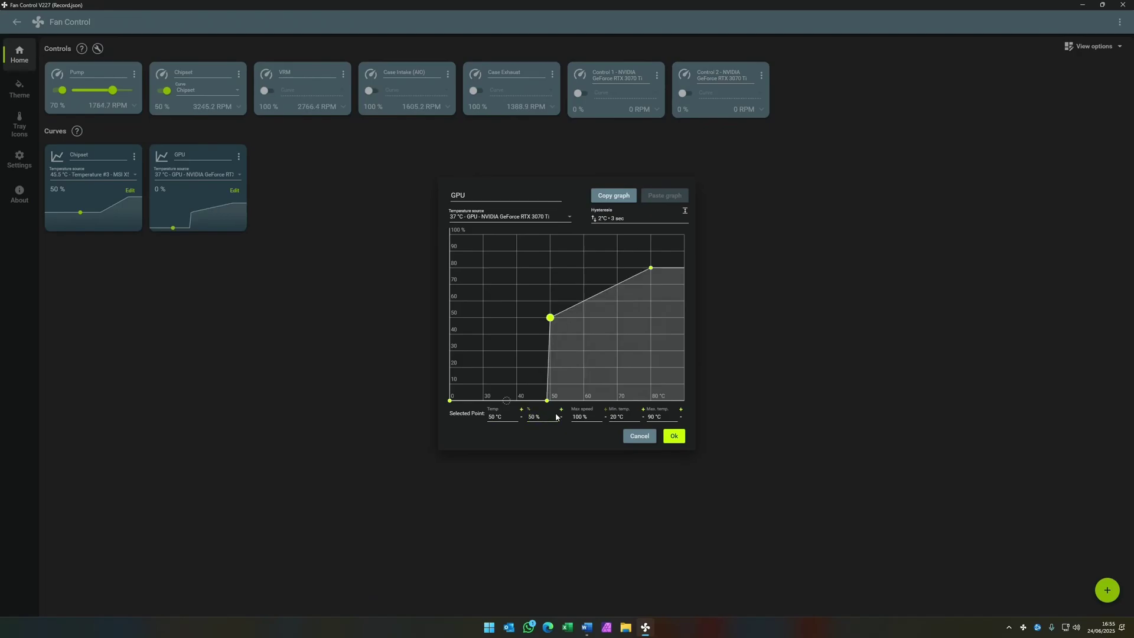
# Step: Add a 70 °C / 50 % point, set 80 °C to 100 %, and save the GPU curve
pyautogui.click(592, 302)
pyautogui.click(509, 417)
pyautogui.write('70')
pyautogui.click(557, 414)
pyautogui.write('50')
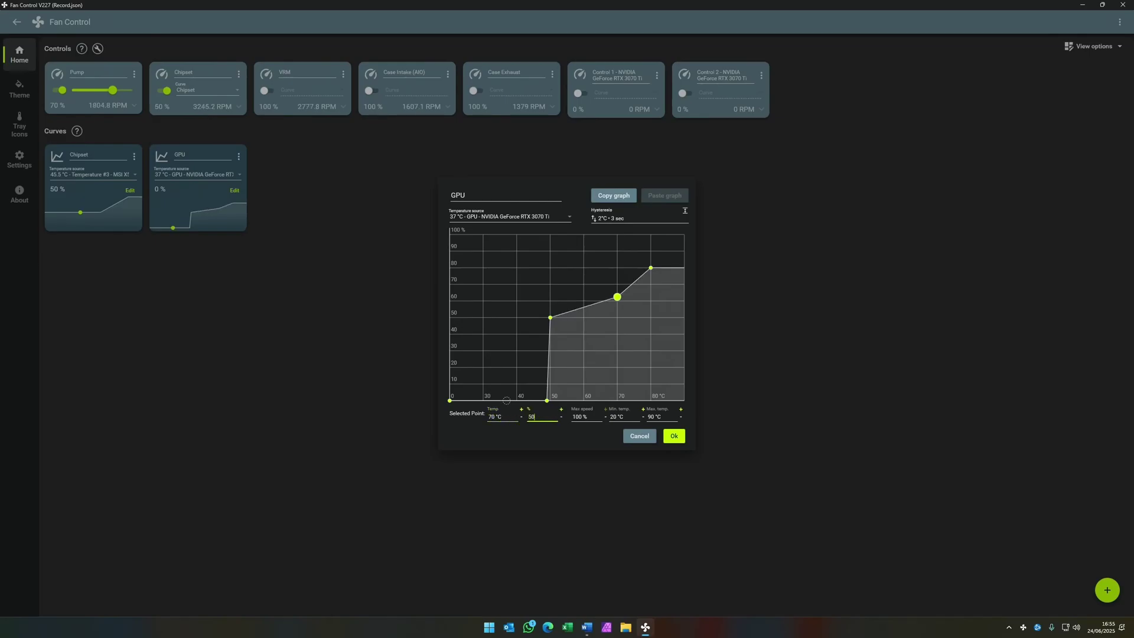
pyautogui.press('Return')
pyautogui.click(651, 269)
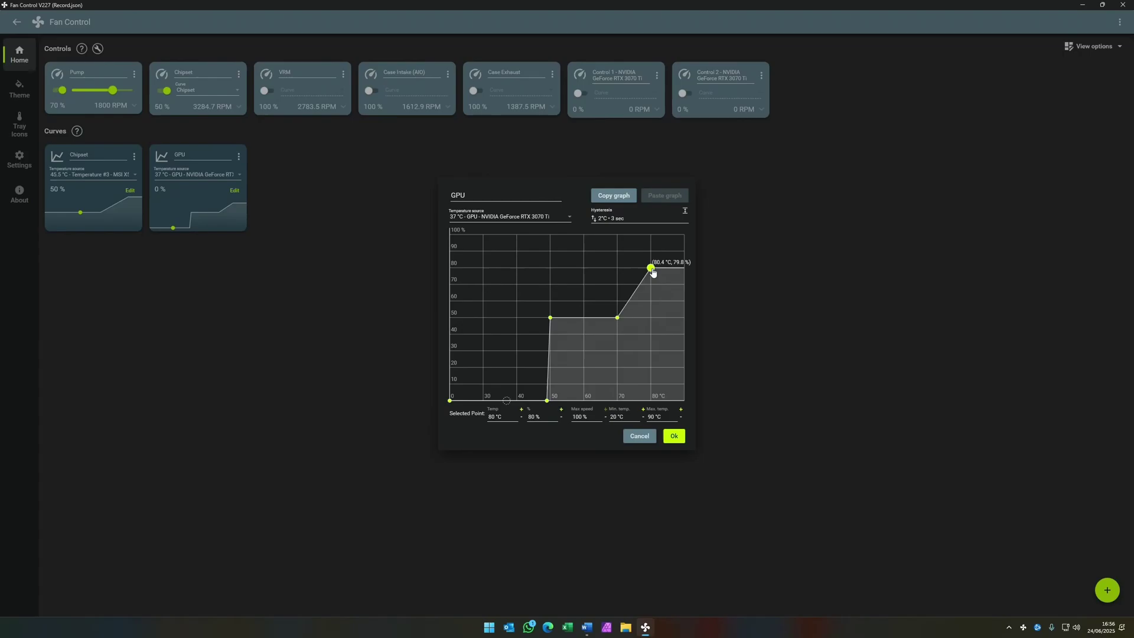
pyautogui.click(524, 418)
pyautogui.write('100')
pyautogui.press('Return')
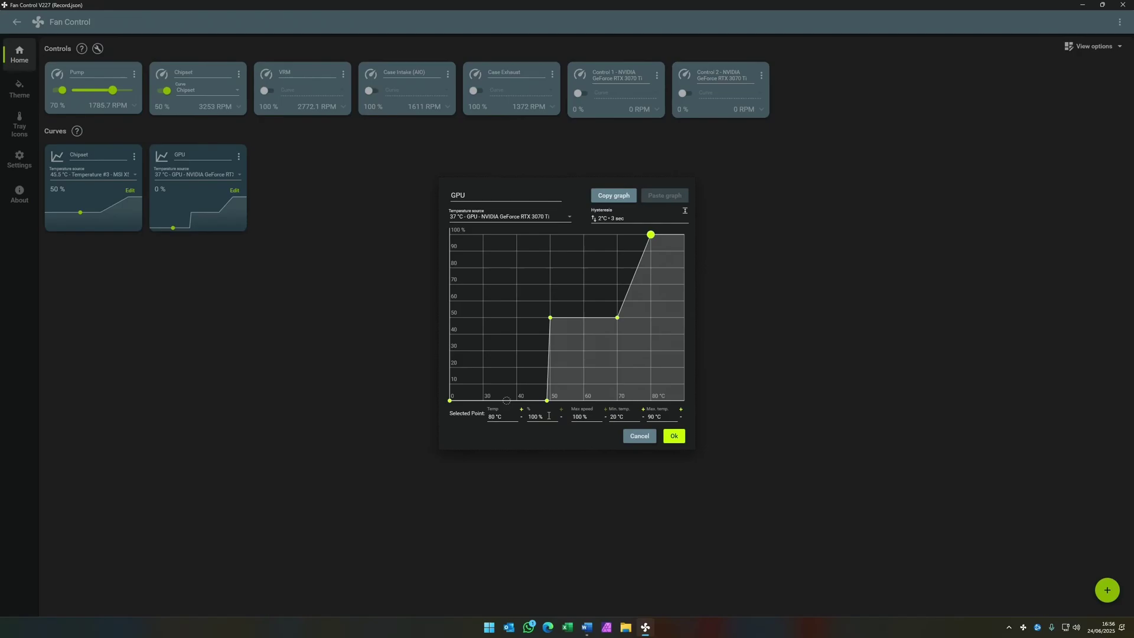
pyautogui.click(672, 437)
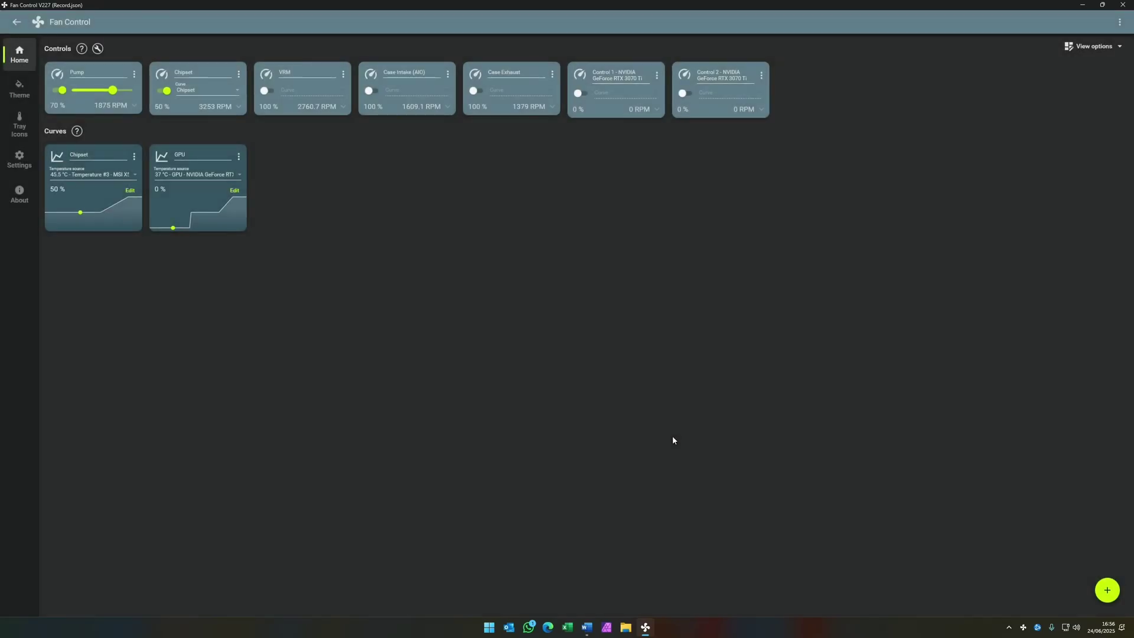
# Step: Enable both graphics card fan controls and assign them the GPU curve
pyautogui.click(584, 94)
pyautogui.click(604, 95)
pyautogui.click(614, 122)
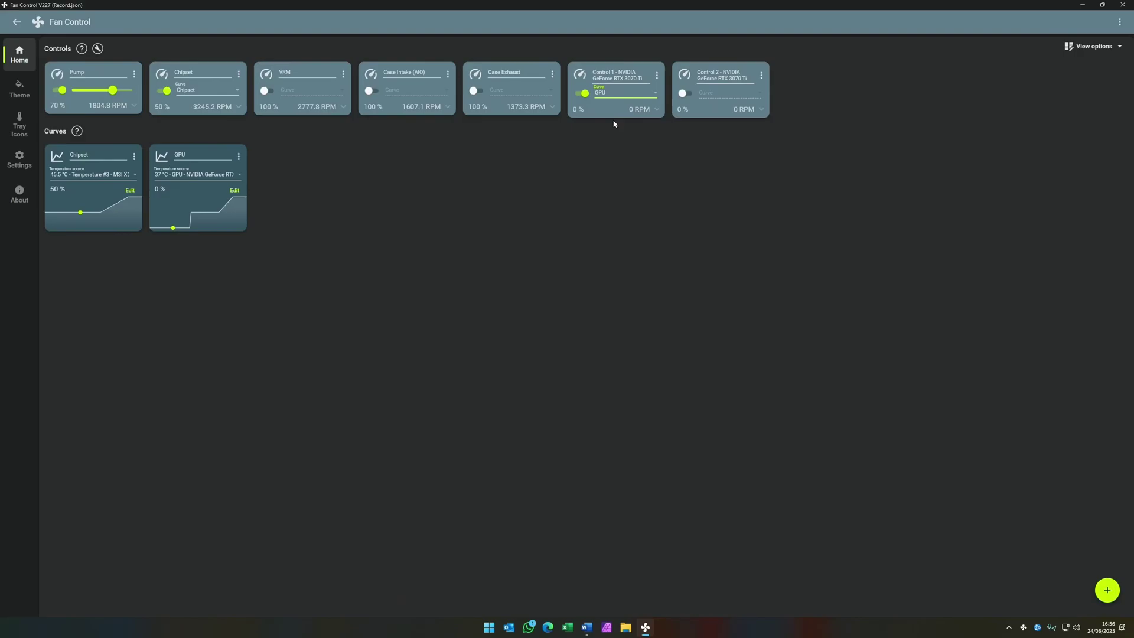
pyautogui.click(683, 93)
pyautogui.click(735, 95)
pyautogui.click(725, 123)
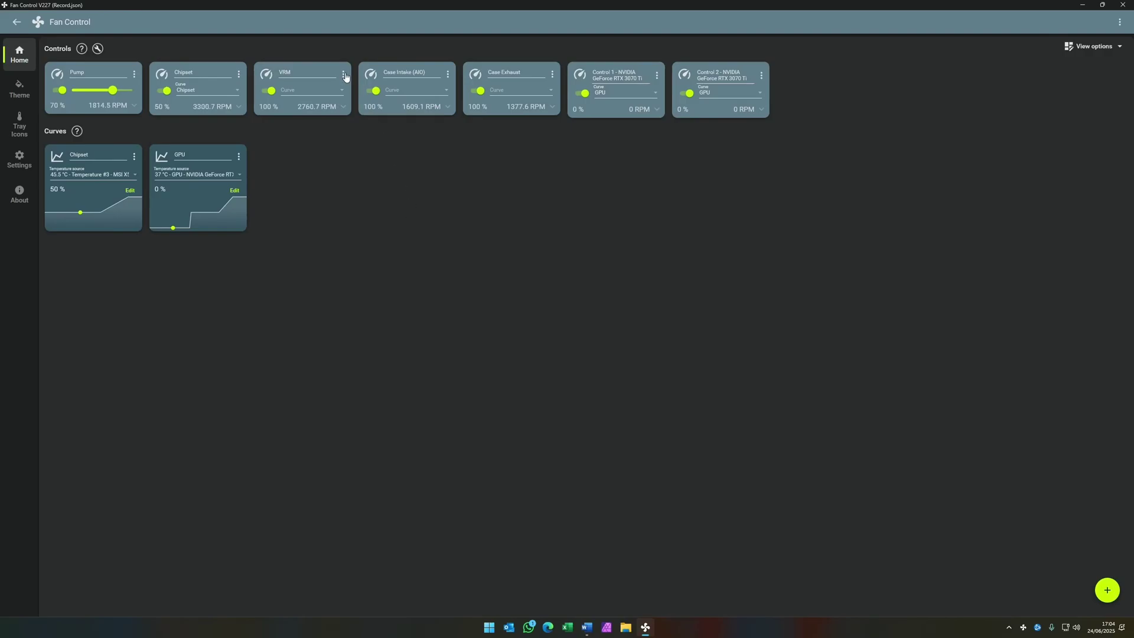
# Step: Switch the VRM fan to manual speed at 40 %
pyautogui.click(344, 75)
pyautogui.click(360, 88)
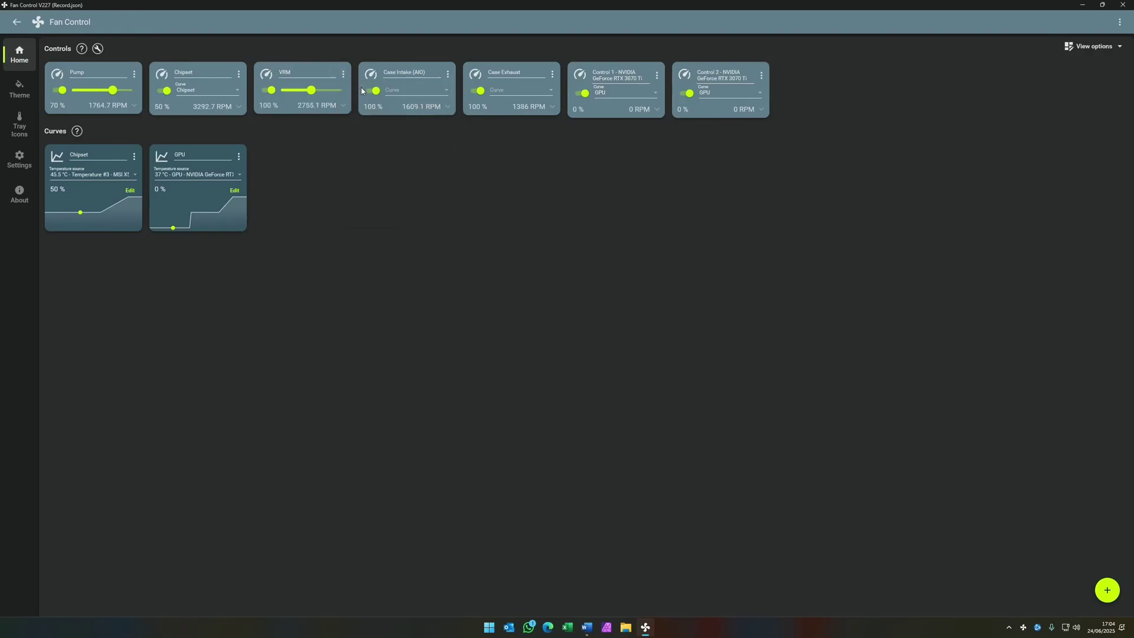
pyautogui.moveTo(317, 94); pyautogui.dragTo(303, 97)
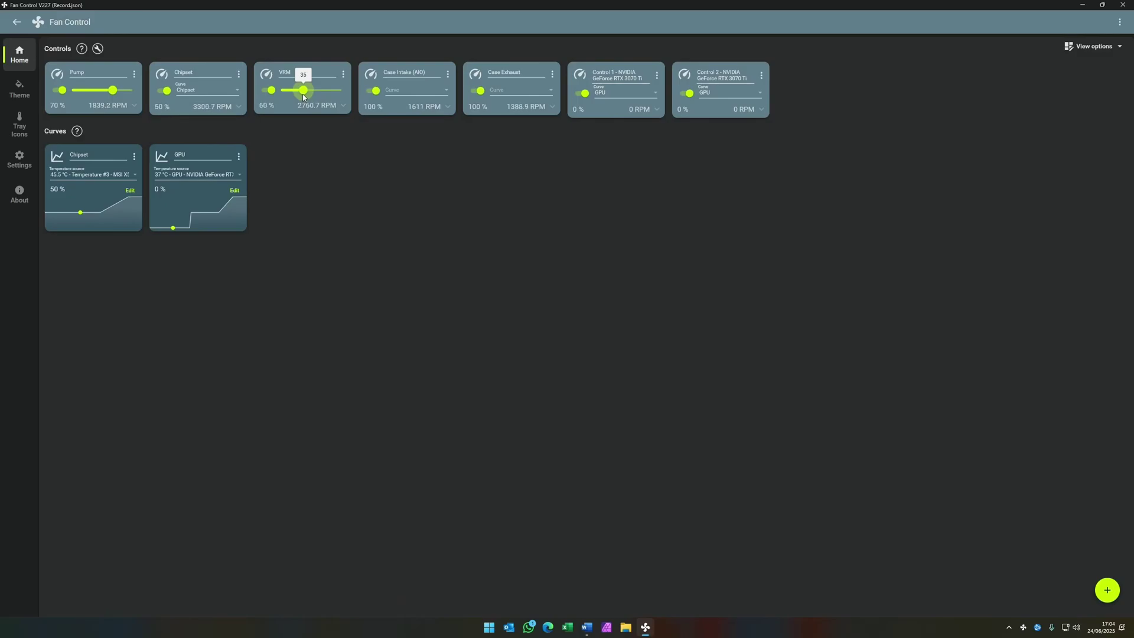
pyautogui.moveTo(302, 98); pyautogui.dragTo(328, 139)
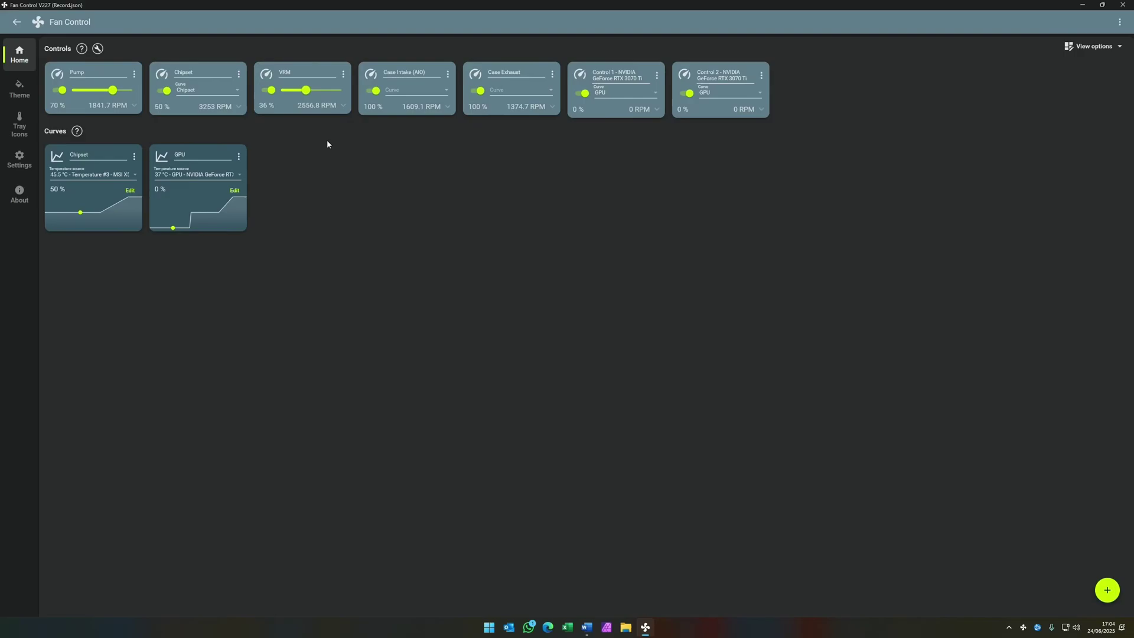
# Step: Add a new graph curve named GPU (Case) that reads the GPU temperature
pyautogui.click(1108, 591)
pyautogui.click(1109, 540)
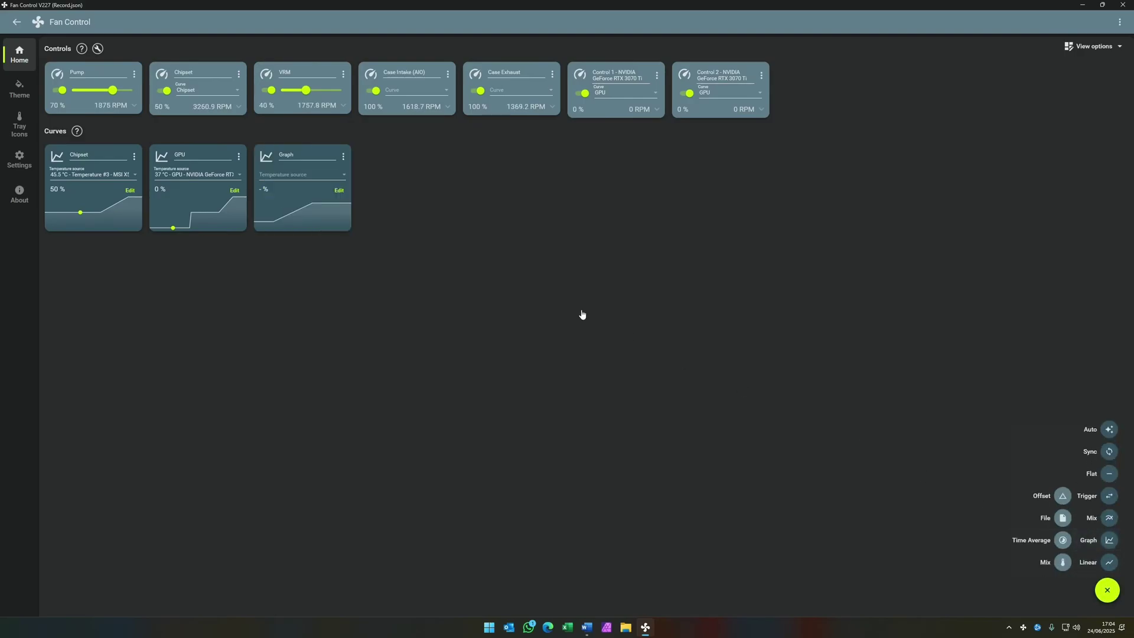
pyautogui.click(306, 155)
pyautogui.doubleClick(306, 155)
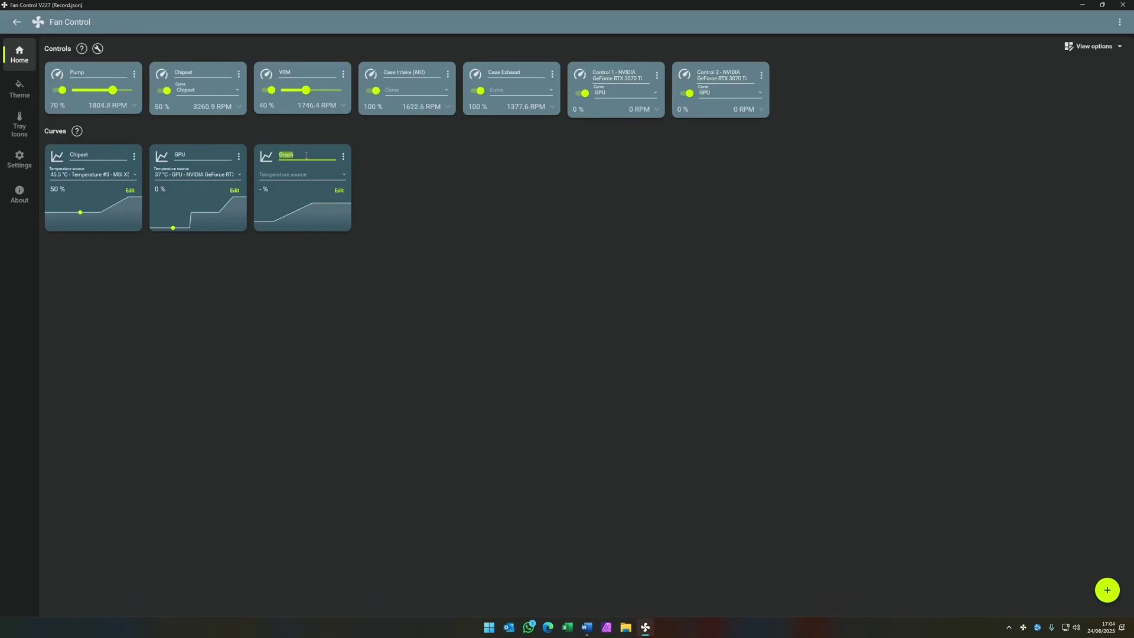
pyautogui.write('GPU (Case')
pyautogui.click(296, 182)
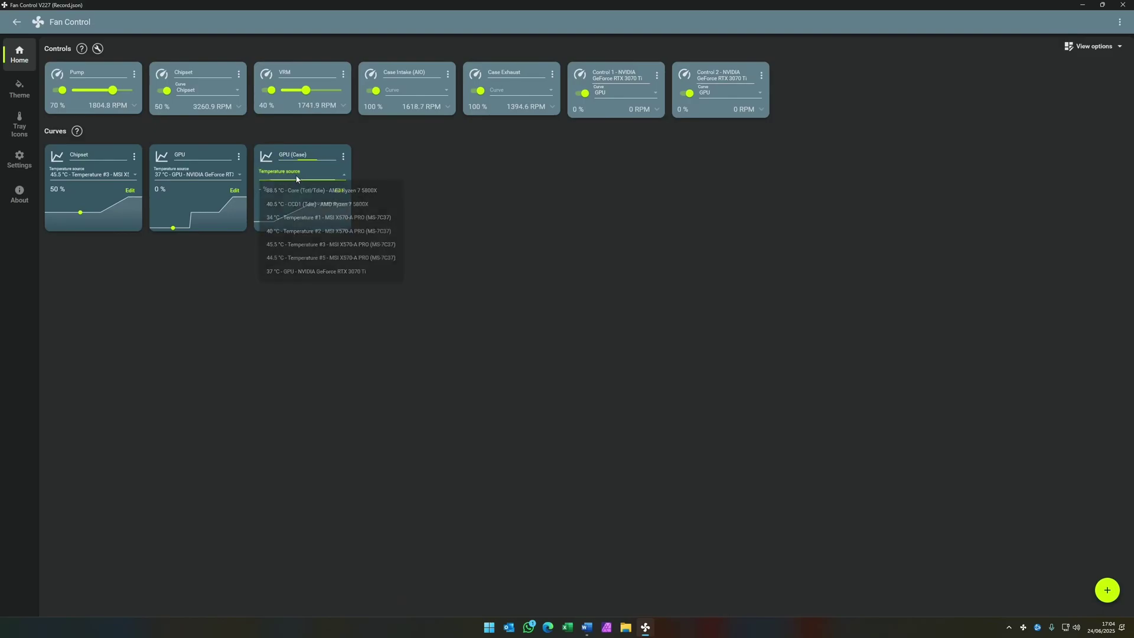
pyautogui.click(296, 271)
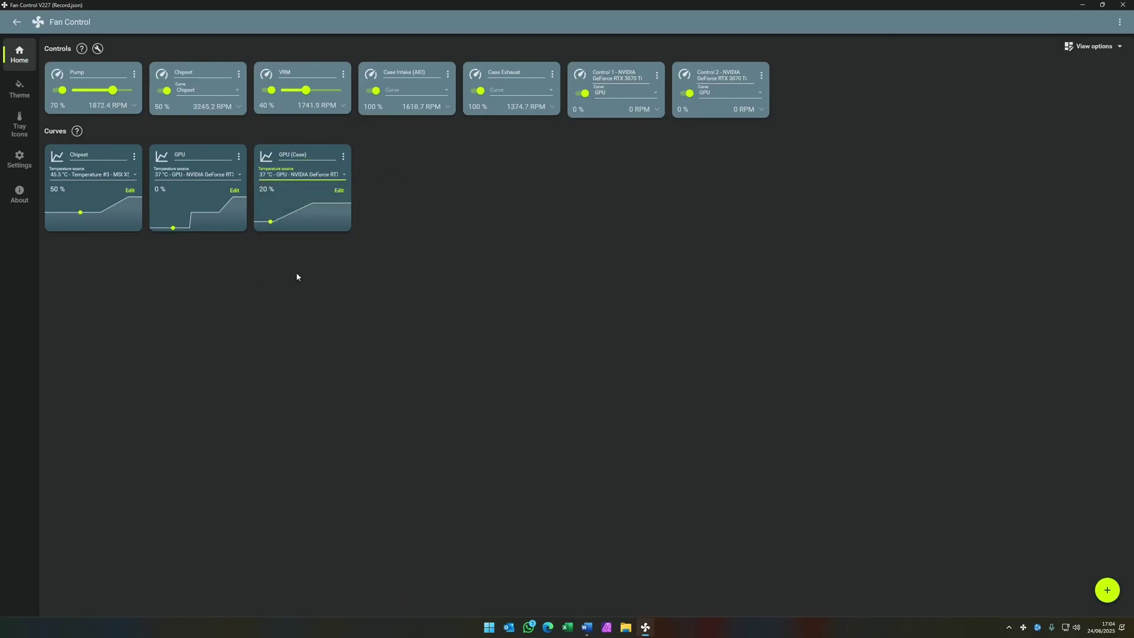
# Step: Set 3 °C hysteresis, maximum temperature 90, and the first point to 80 %
pyautogui.click(338, 191)
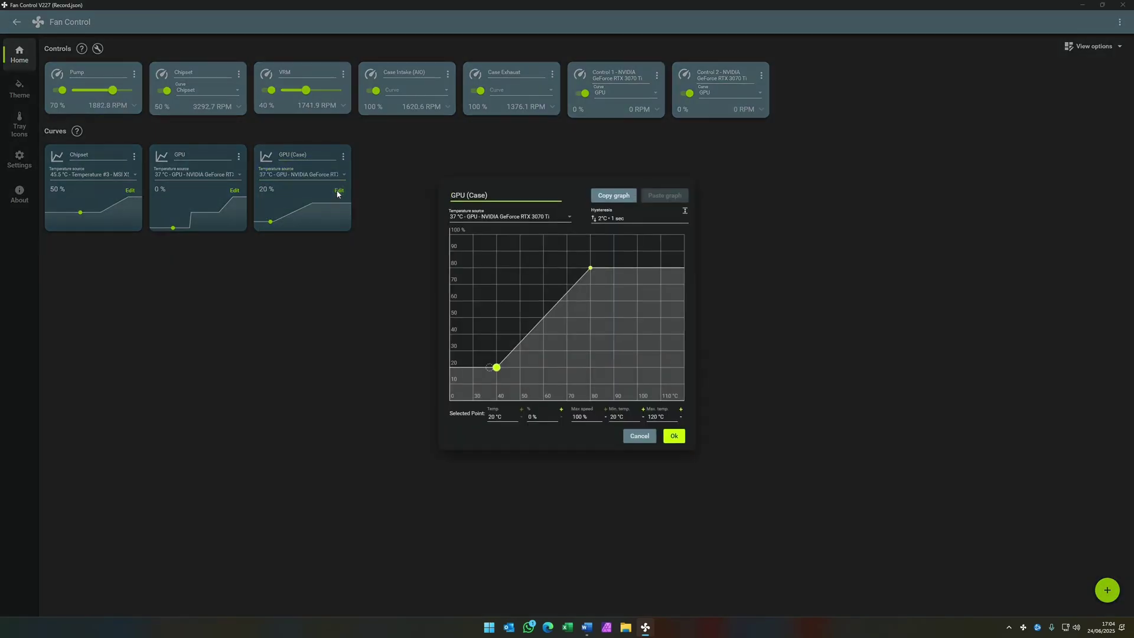
pyautogui.click(684, 213)
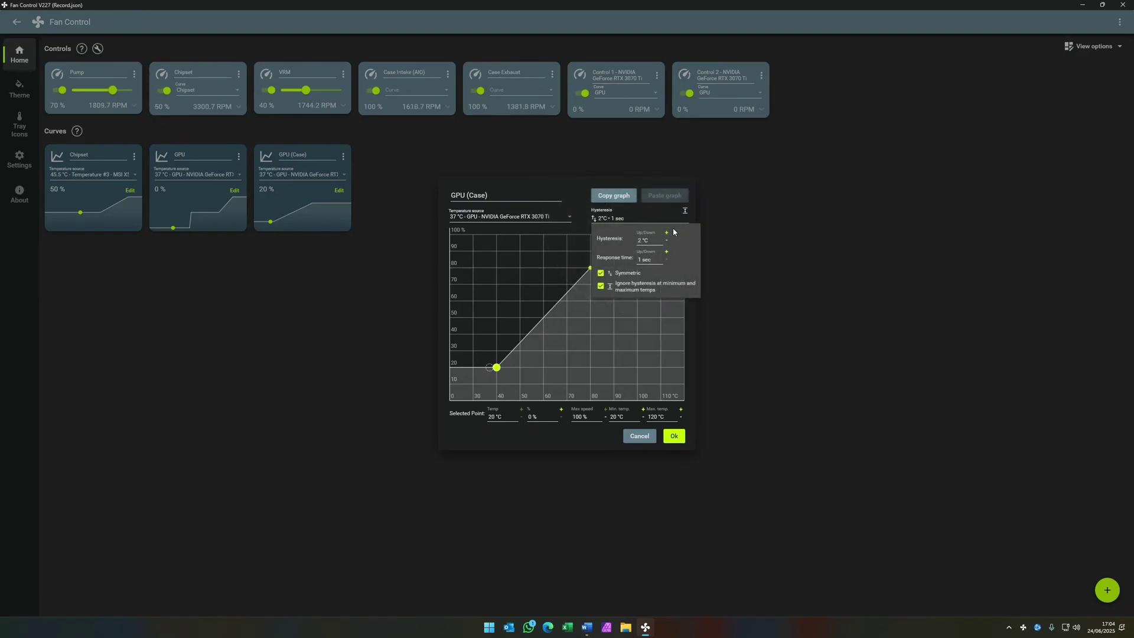
pyautogui.click(666, 233)
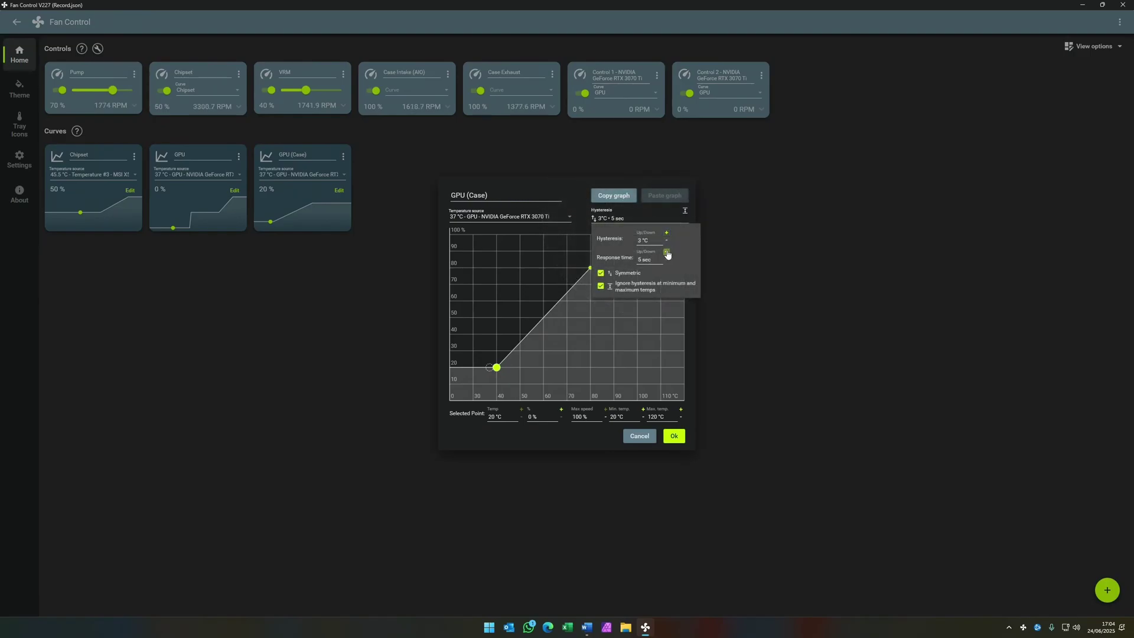
pyautogui.click(668, 417)
pyautogui.write('90')
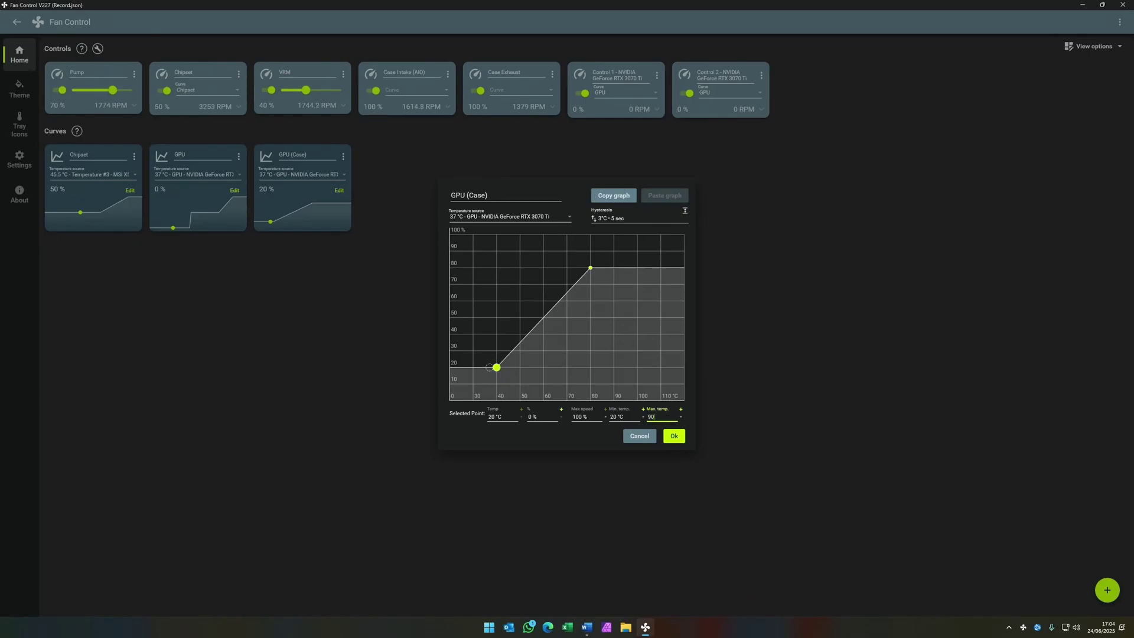
pyautogui.click(507, 417)
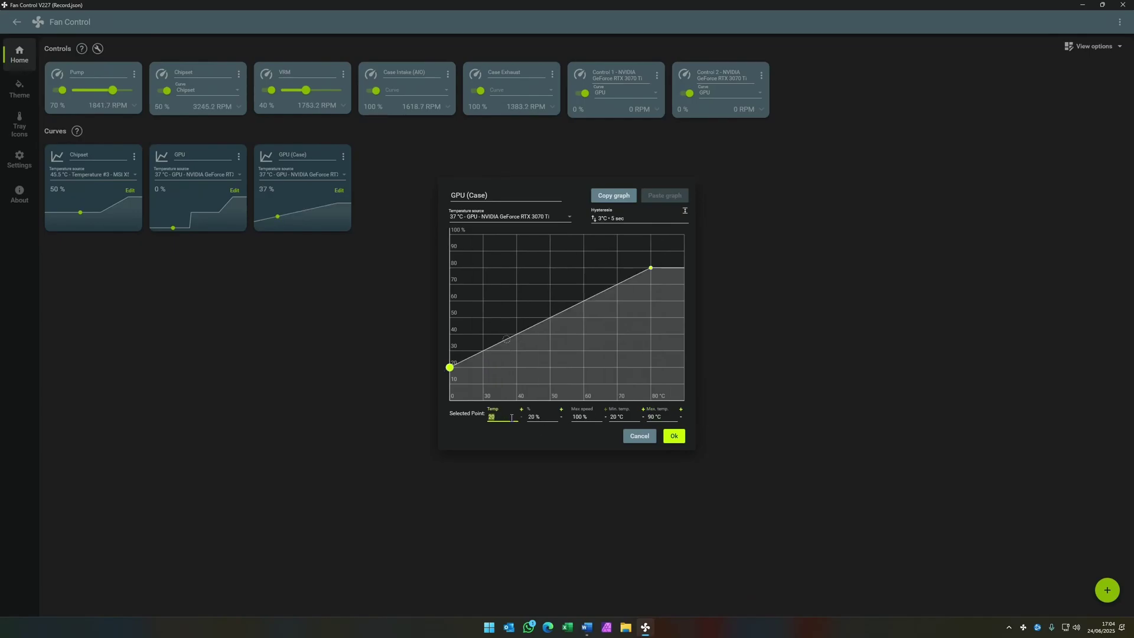
pyautogui.click(543, 417)
pyautogui.write('80')
pyautogui.press('Return')
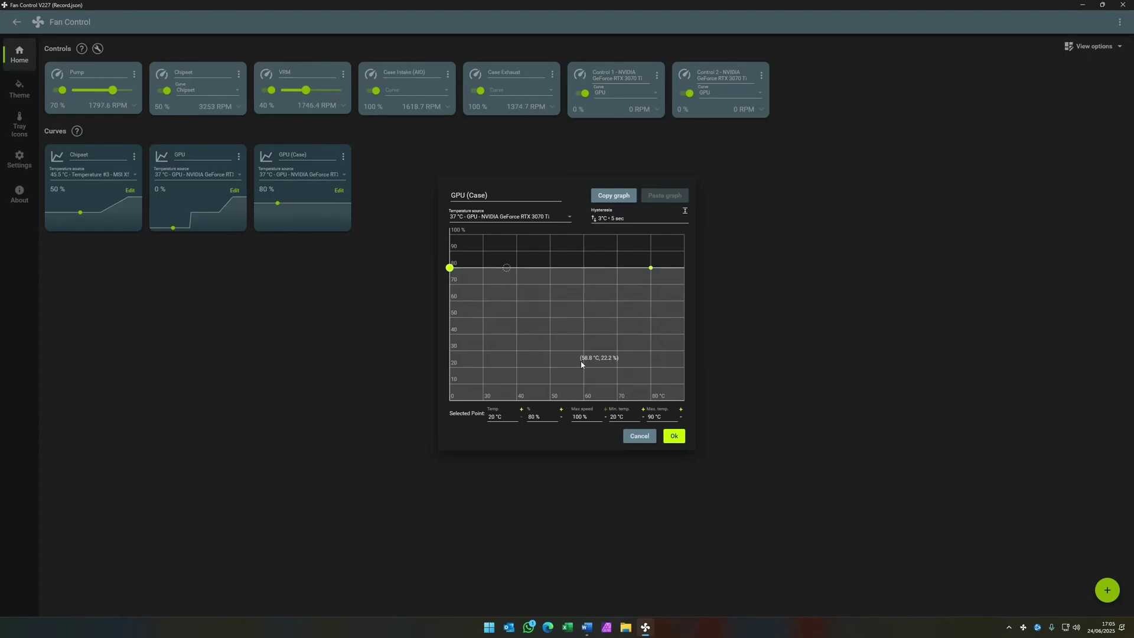
# Step: Add a curve point at 60 °C holding 80 % fan speed
pyautogui.click(585, 267)
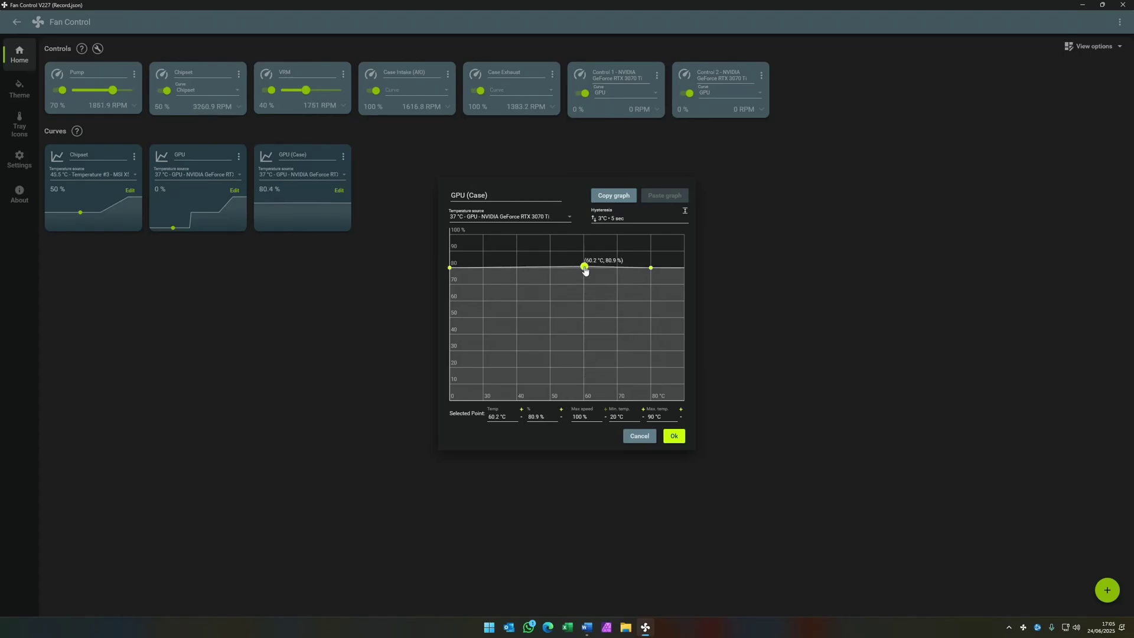
pyautogui.click(512, 417)
pyautogui.write('60')
pyautogui.press('Return')
pyautogui.click(557, 422)
pyautogui.write('80')
pyautogui.press('Return')
# Step: Raise the 80 °C point to 100 %, copy the graph, and save the curve
pyautogui.click(651, 269)
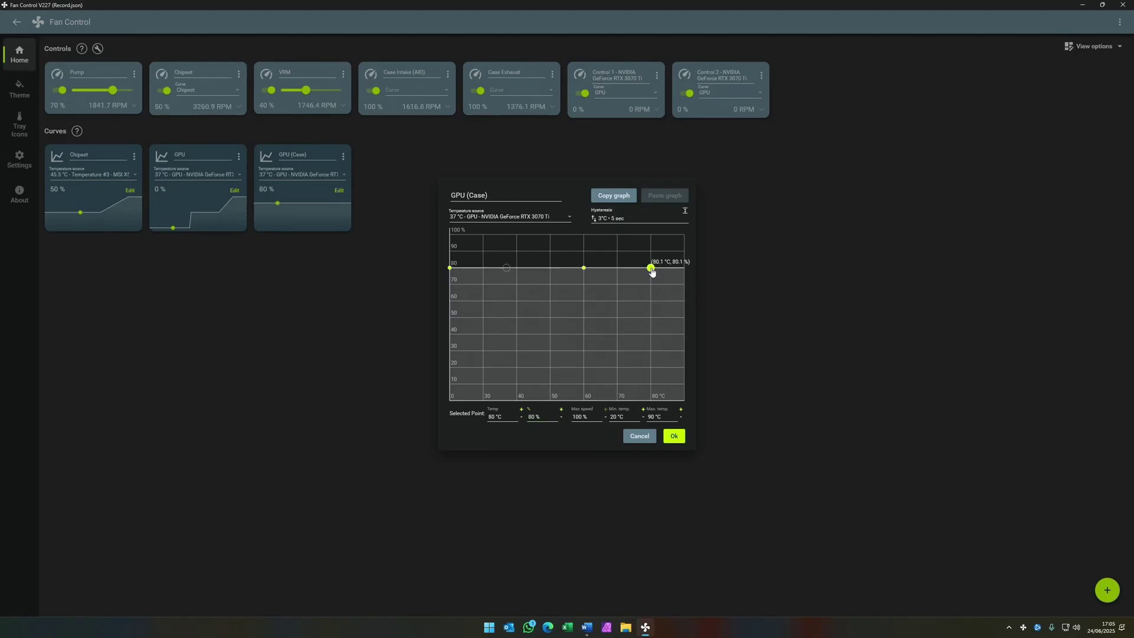
pyautogui.click(508, 415)
pyautogui.press('Return')
pyautogui.click(549, 417)
pyautogui.write('100')
pyautogui.press('Return')
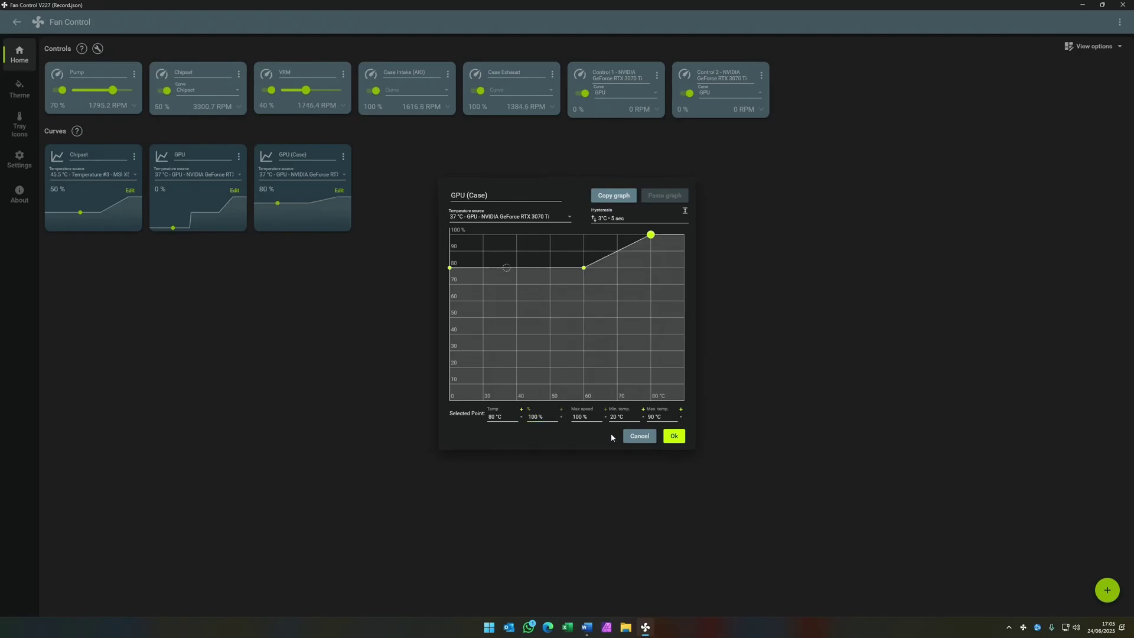
pyautogui.click(612, 195)
pyautogui.click(672, 434)
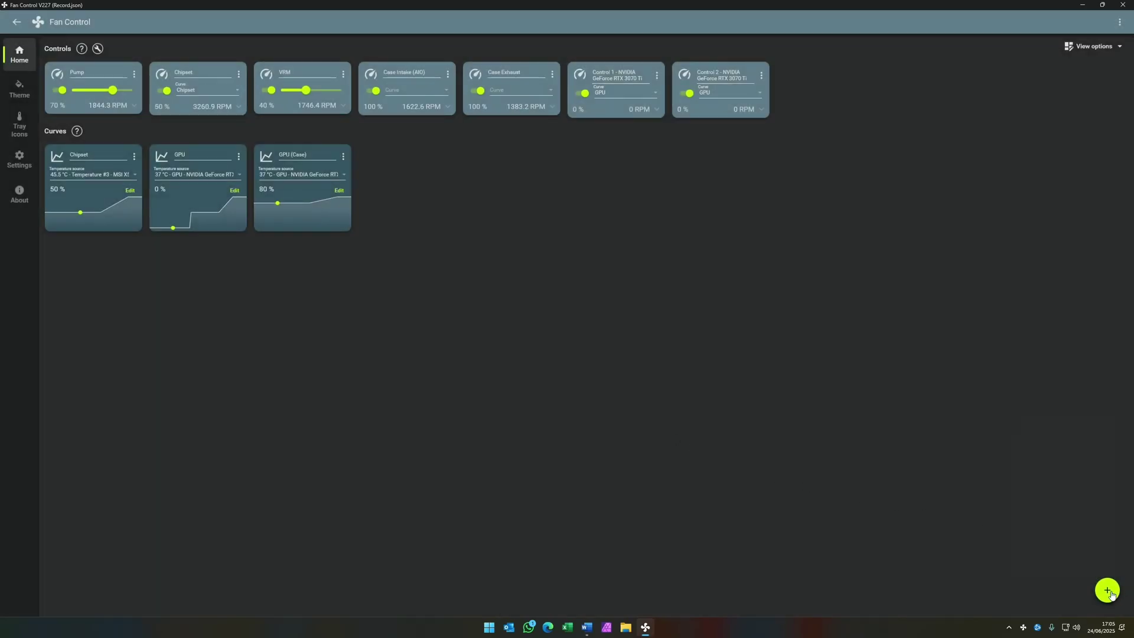
# Step: Add a graph curve named CPU (Case) using the CPU core (Tctl/Tdie) temperature
pyautogui.moveTo(1107, 591)
pyautogui.click(1110, 541)
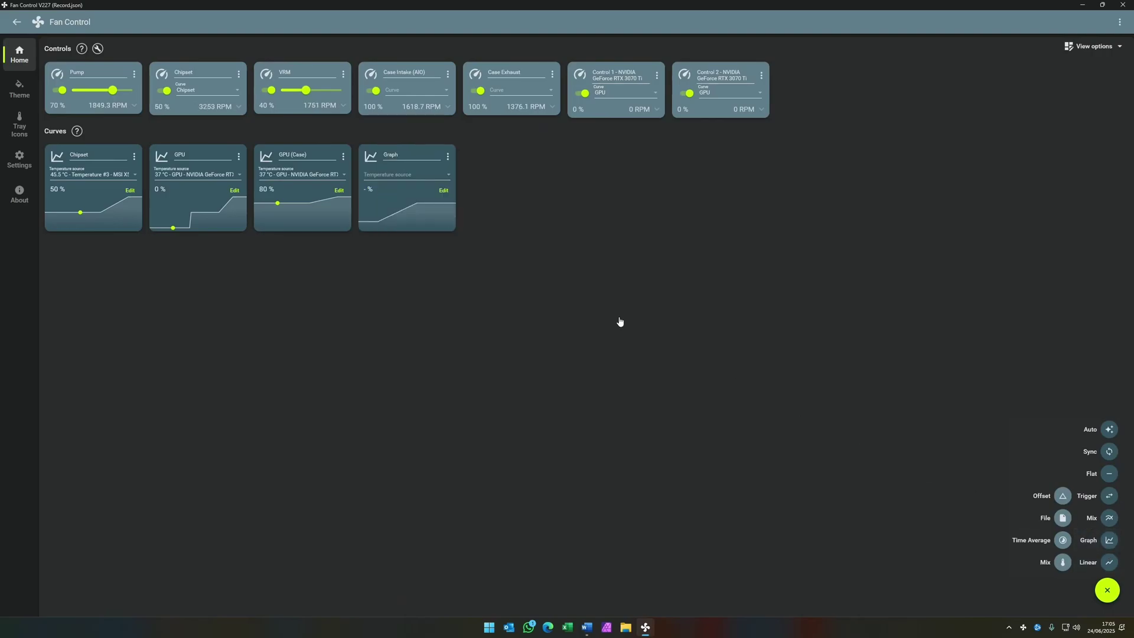
pyautogui.click(406, 156)
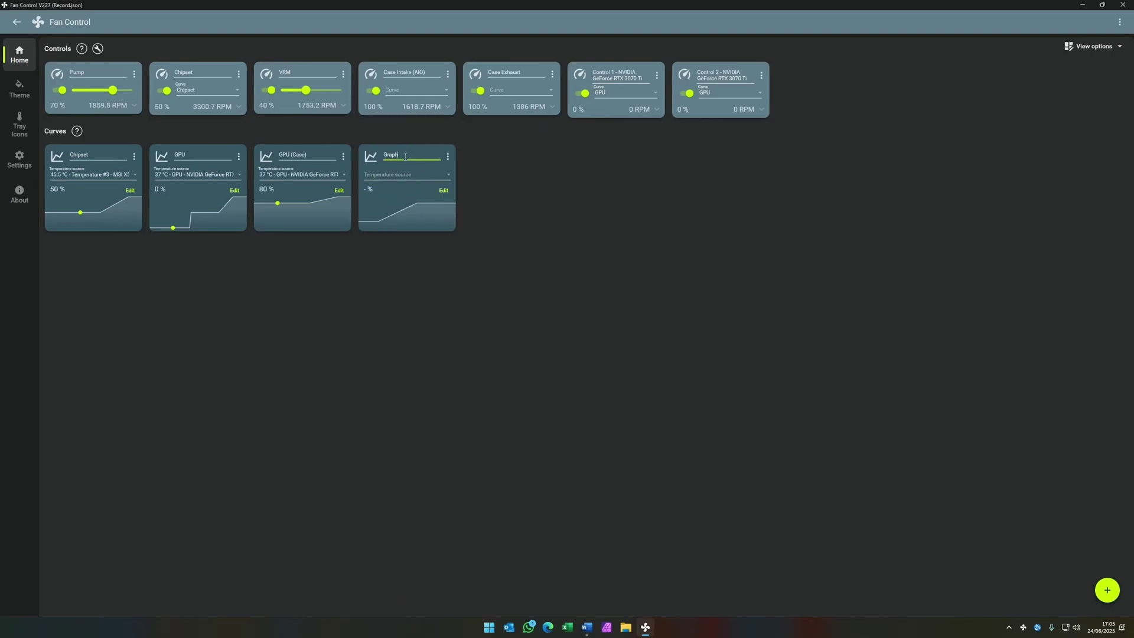
pyautogui.doubleClick(405, 156)
pyautogui.write('CPU (Case)')
pyautogui.click(394, 176)
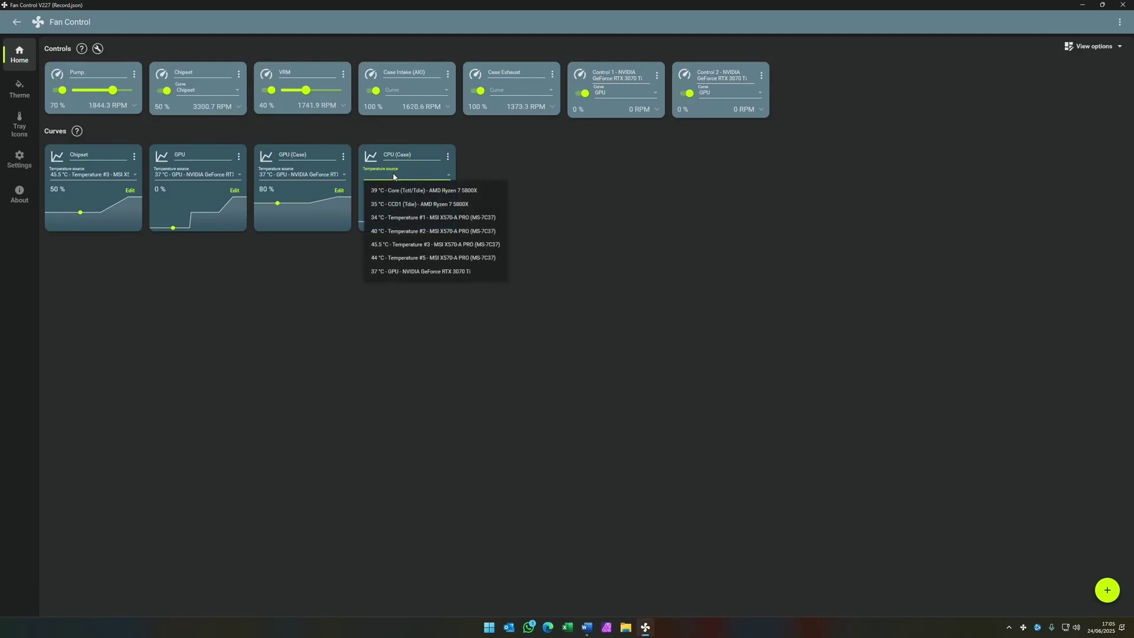
pyautogui.click(393, 175)
pyautogui.click(394, 176)
pyautogui.click(395, 190)
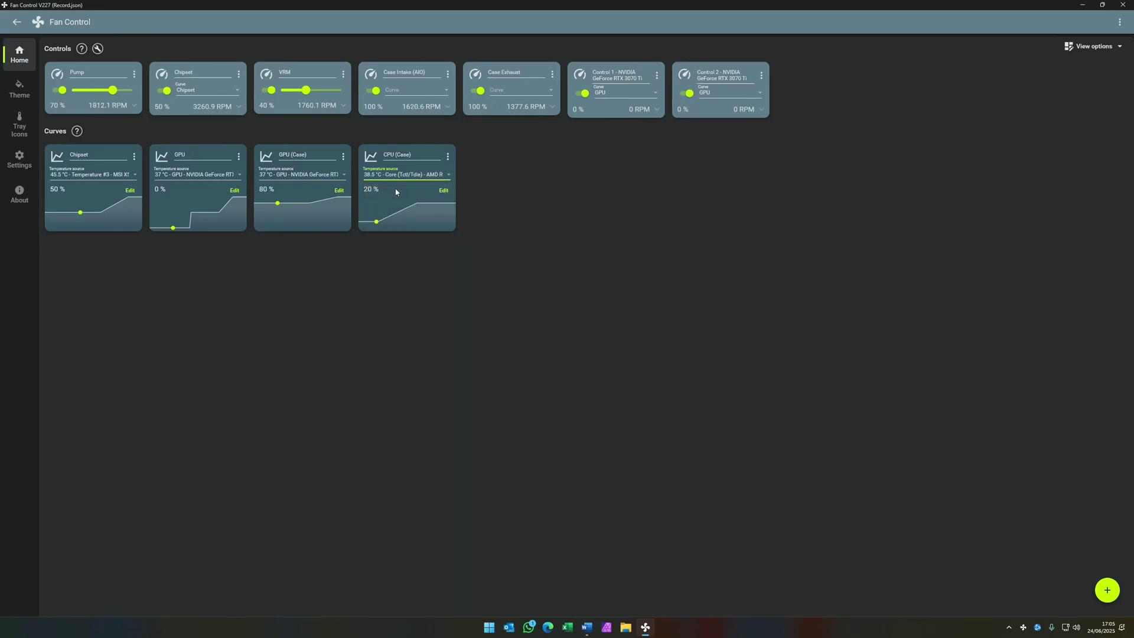
# Step: Paste the GPU (Case) shape, set 3 °C hysteresis and 5 s response, and save
pyautogui.click(443, 190)
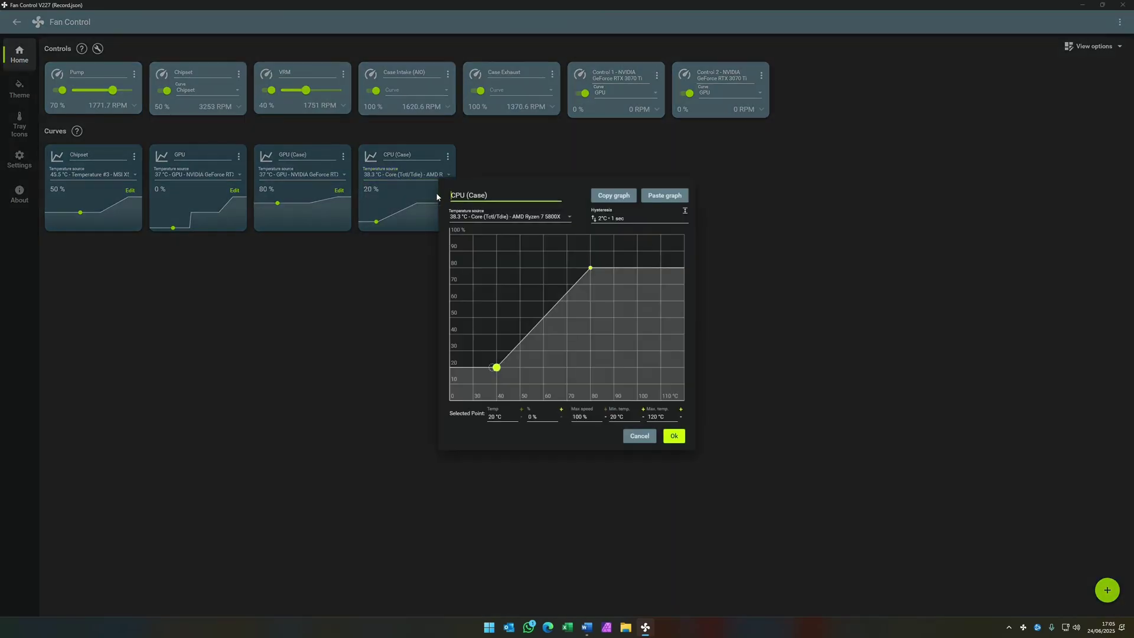
pyautogui.click(668, 198)
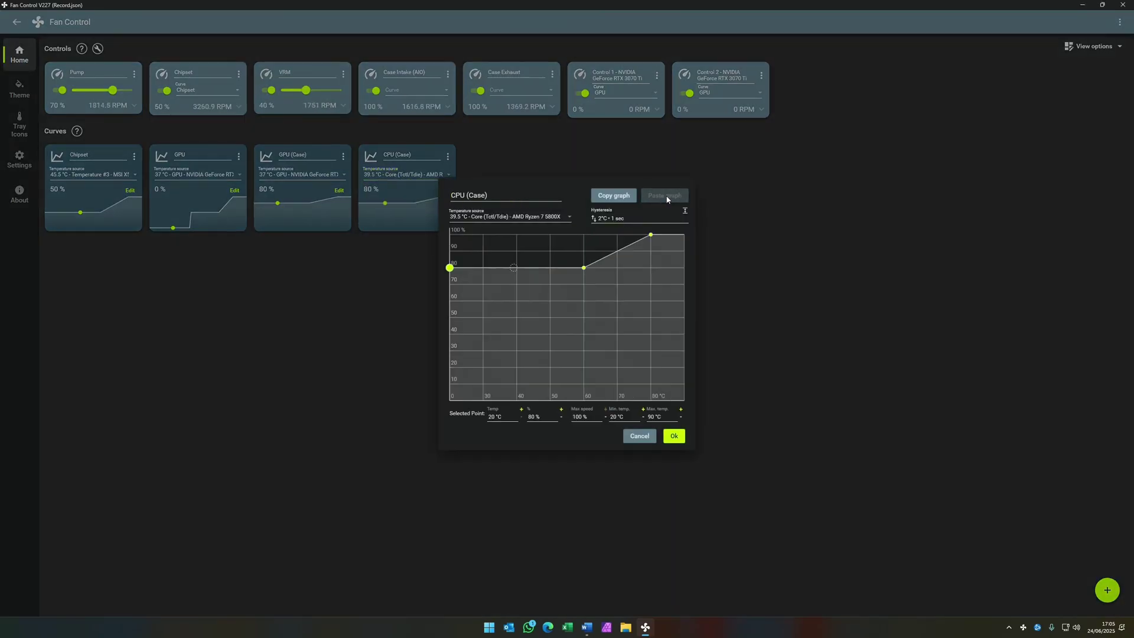
pyautogui.click(683, 211)
pyautogui.click(666, 232)
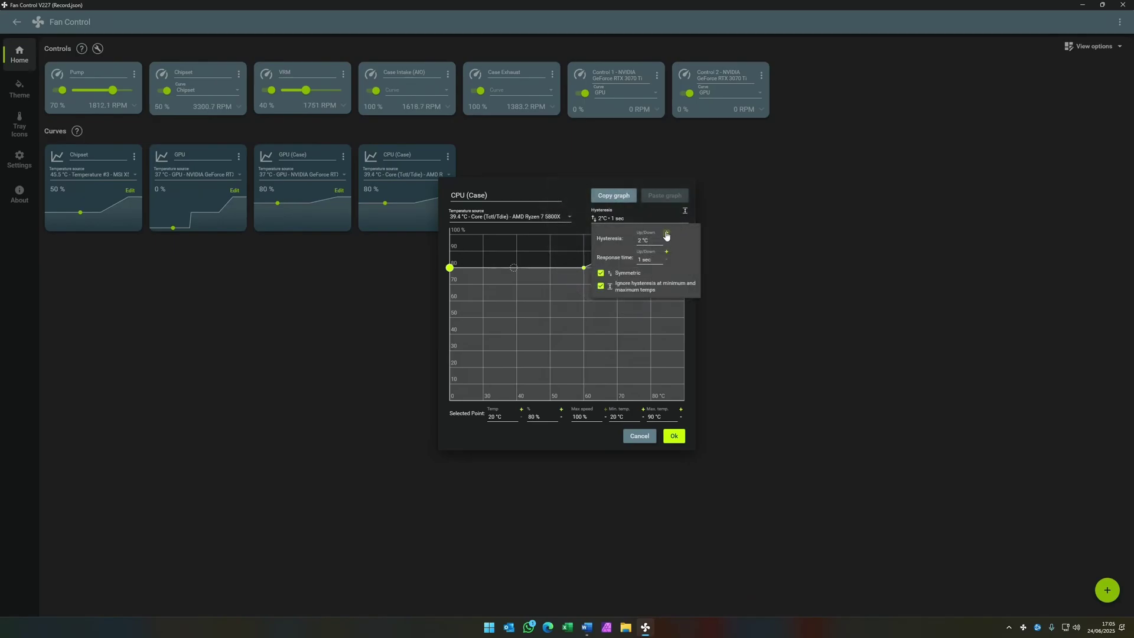
pyautogui.click(666, 252)
pyautogui.click(674, 437)
pyautogui.click(674, 437)
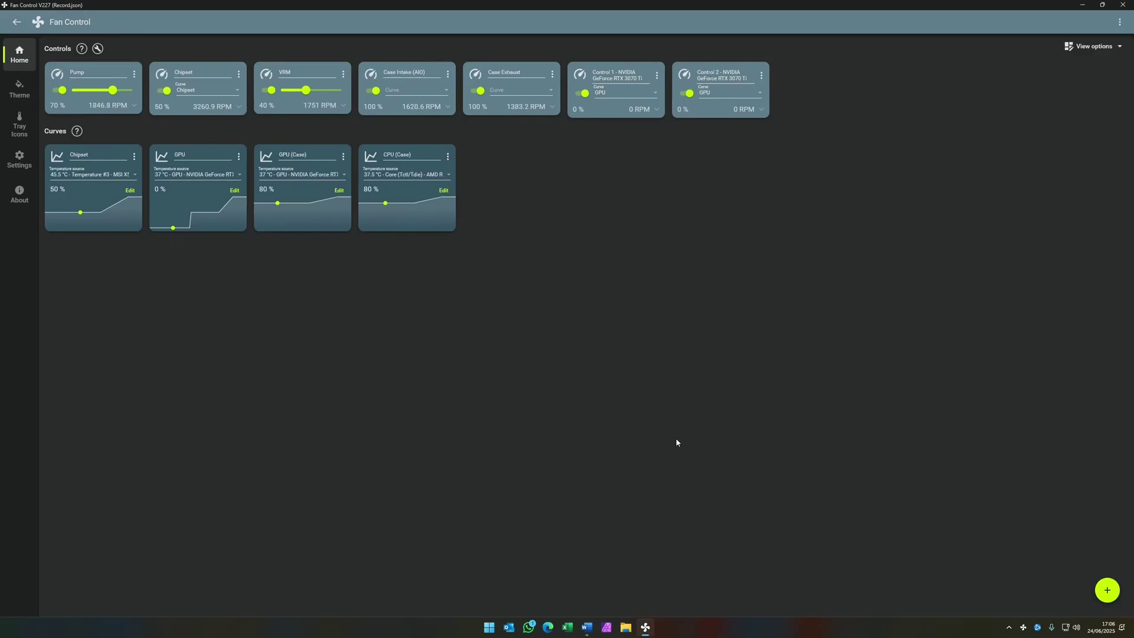
# Step: Add a mix curve named Case averaging GPU (Case) and CPU (Case)
pyautogui.click(1109, 590)
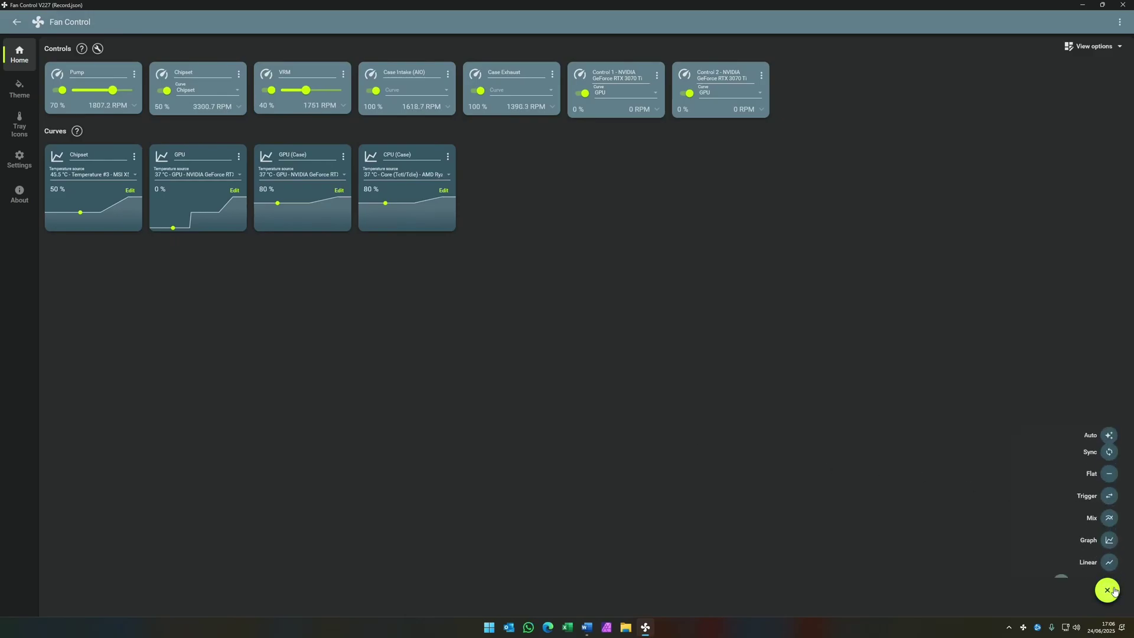
pyautogui.click(1109, 518)
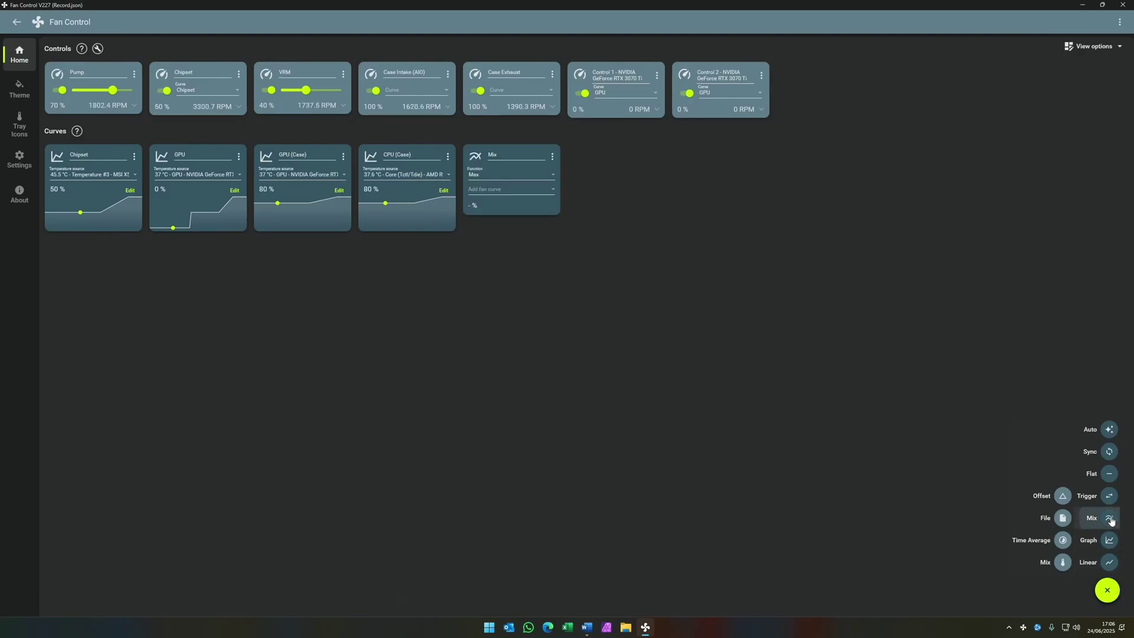
pyautogui.doubleClick(513, 153)
pyautogui.write('Case')
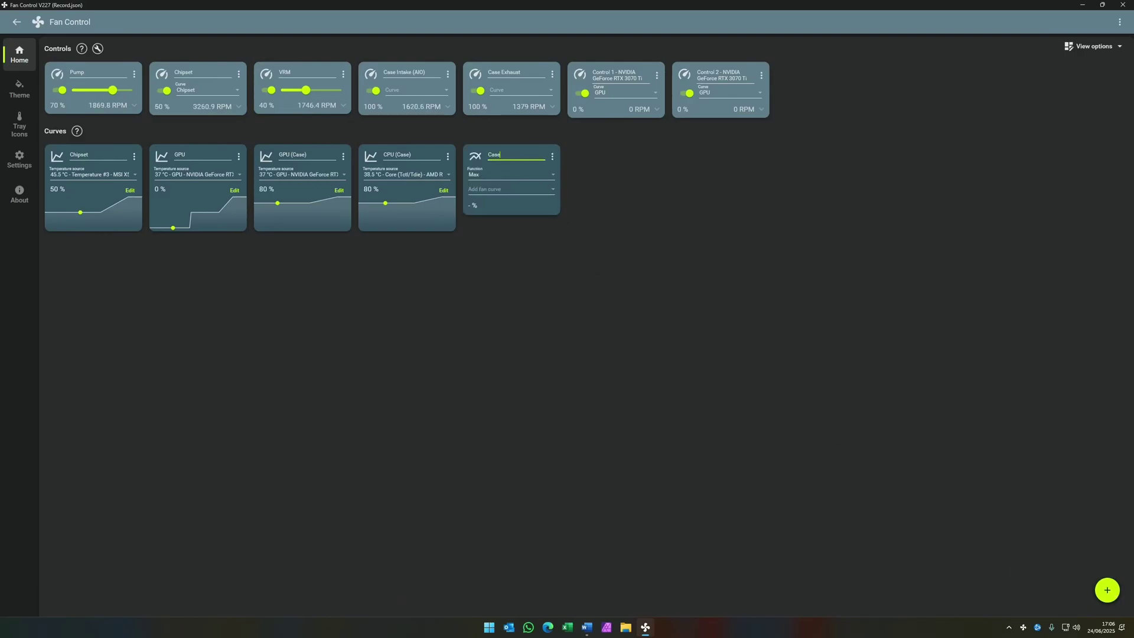
pyautogui.click(524, 174)
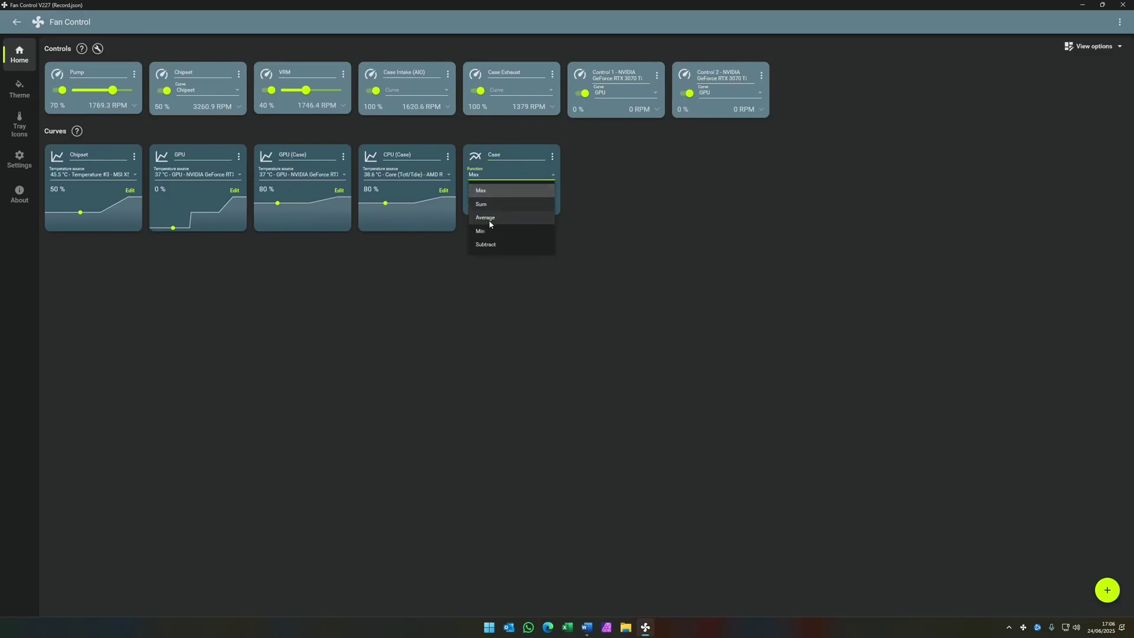
pyautogui.click(496, 218)
pyautogui.click(550, 189)
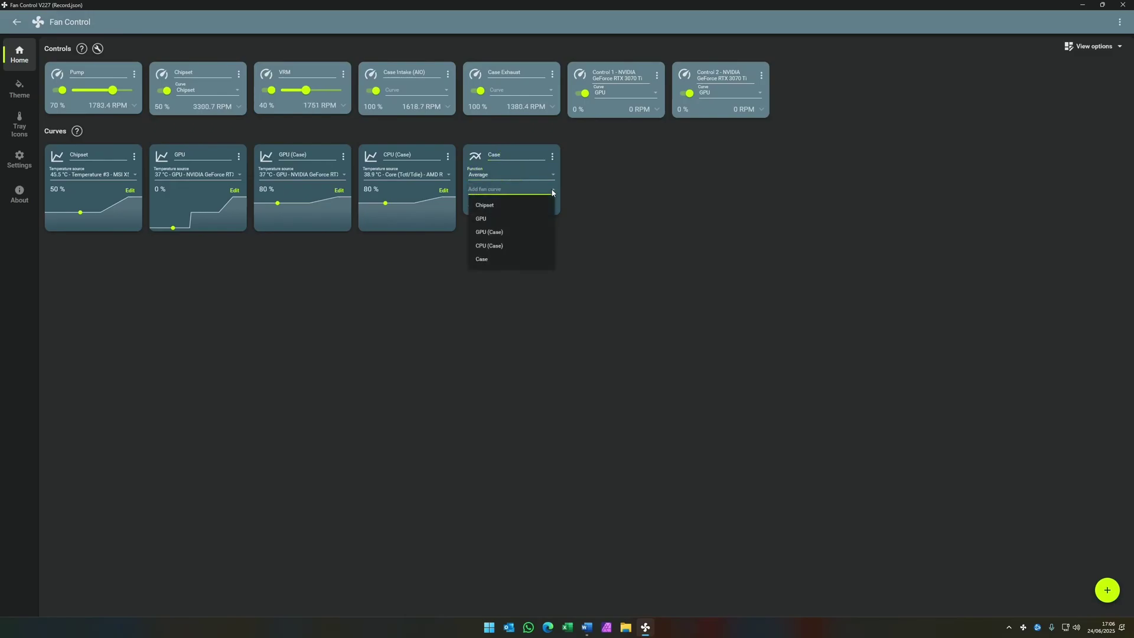
pyautogui.click(530, 233)
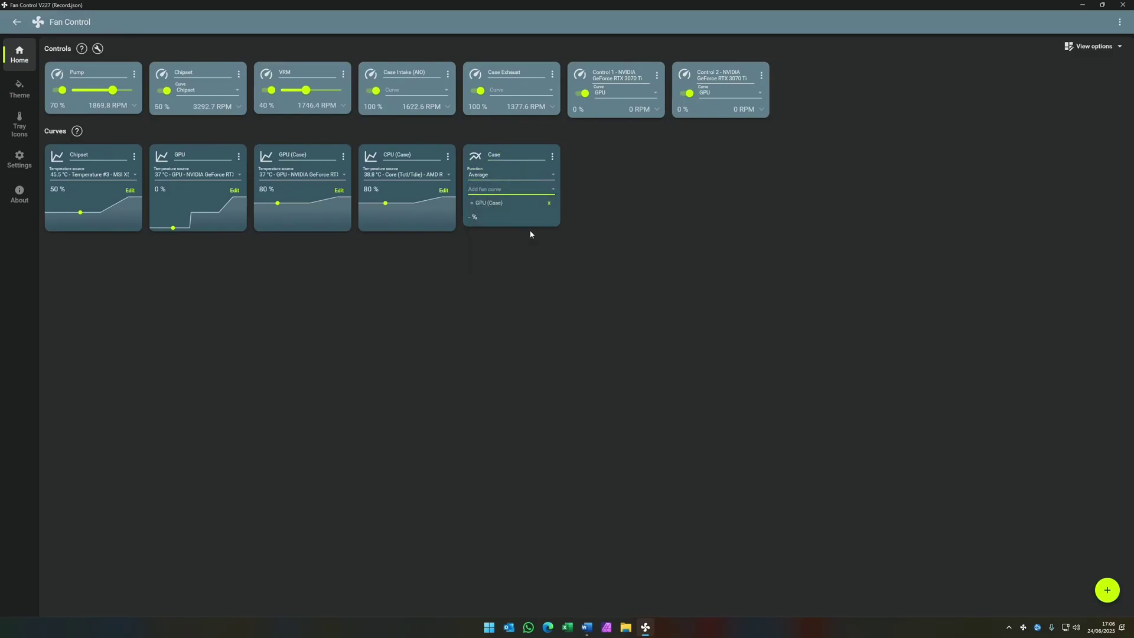
pyautogui.click(552, 190)
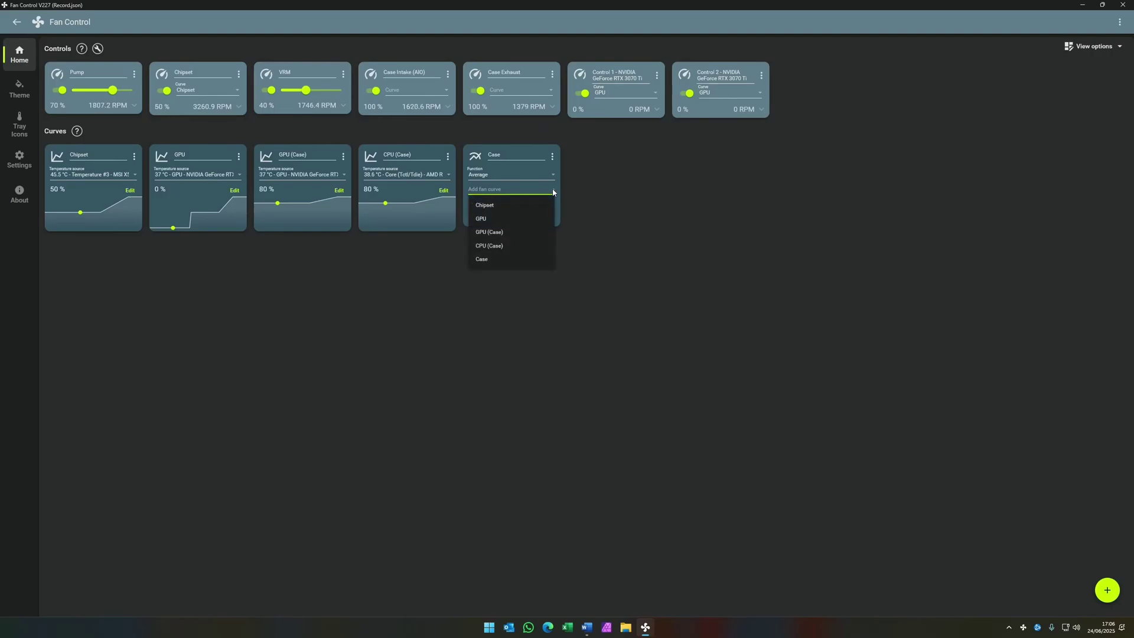
pyautogui.click(525, 247)
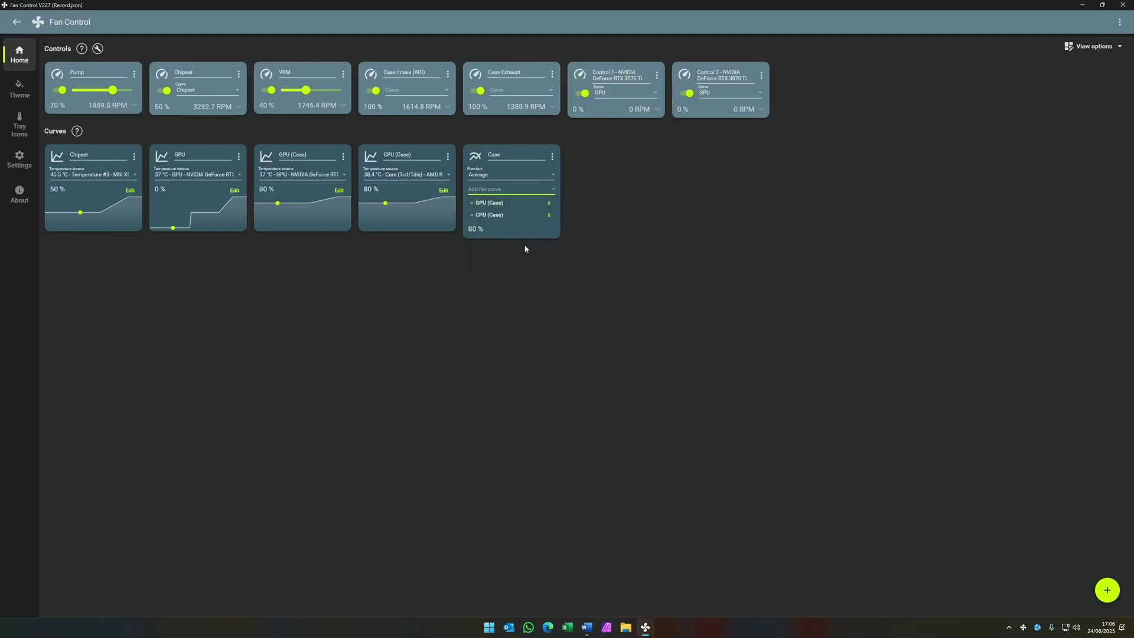
# Step: Drive the Case Intake (AIO) and Case Exhaust fans from the Case curve
pyautogui.click(437, 91)
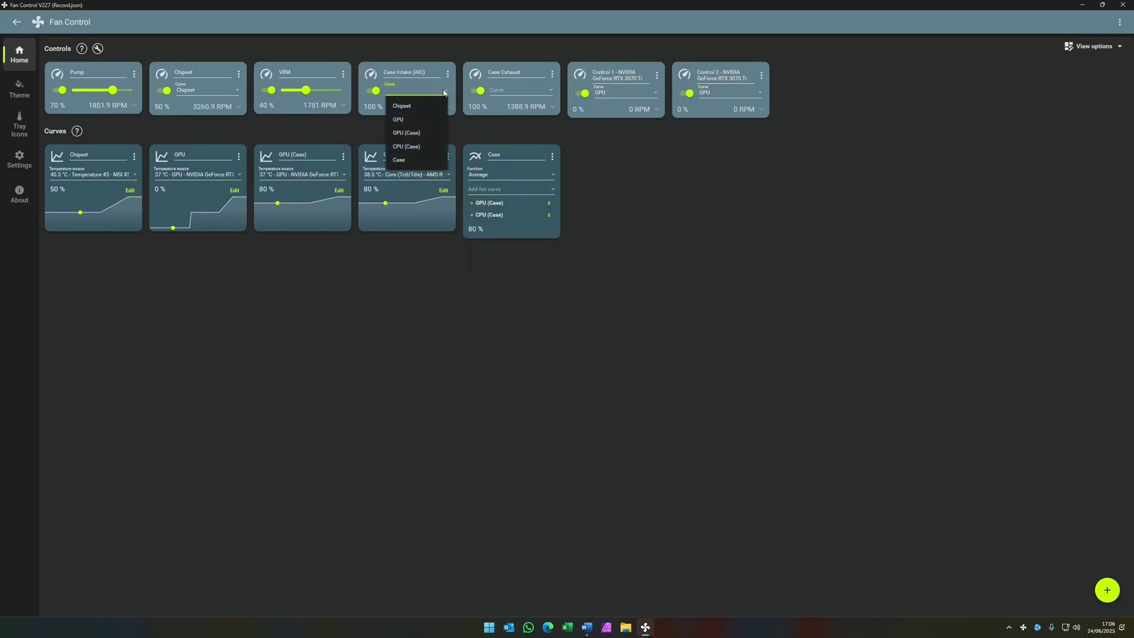
pyautogui.click(434, 162)
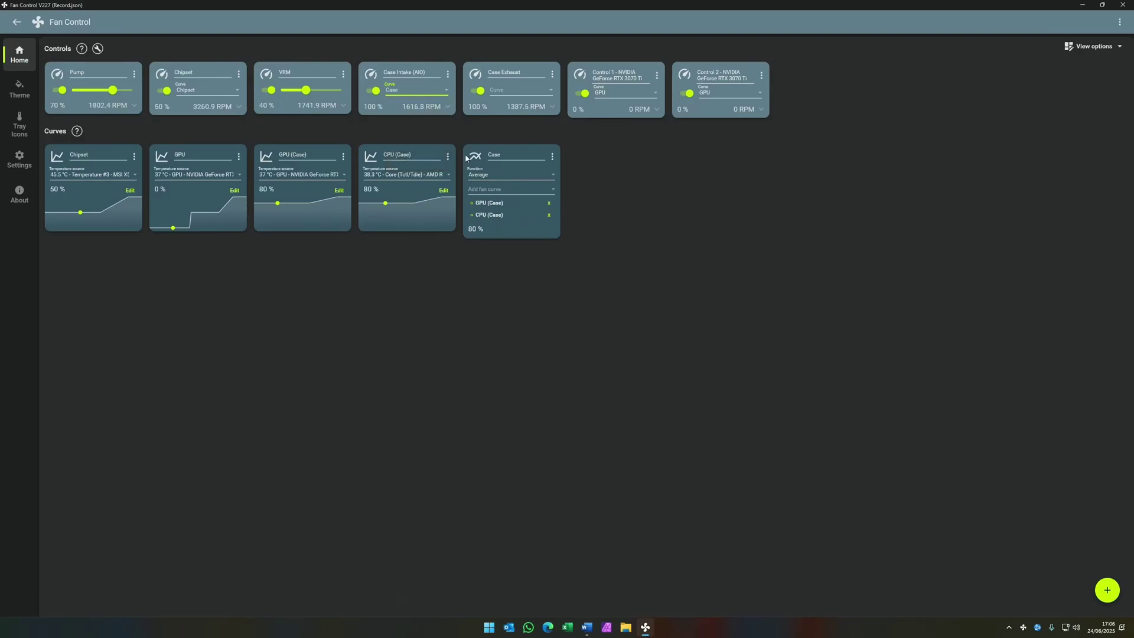
pyautogui.click(519, 90)
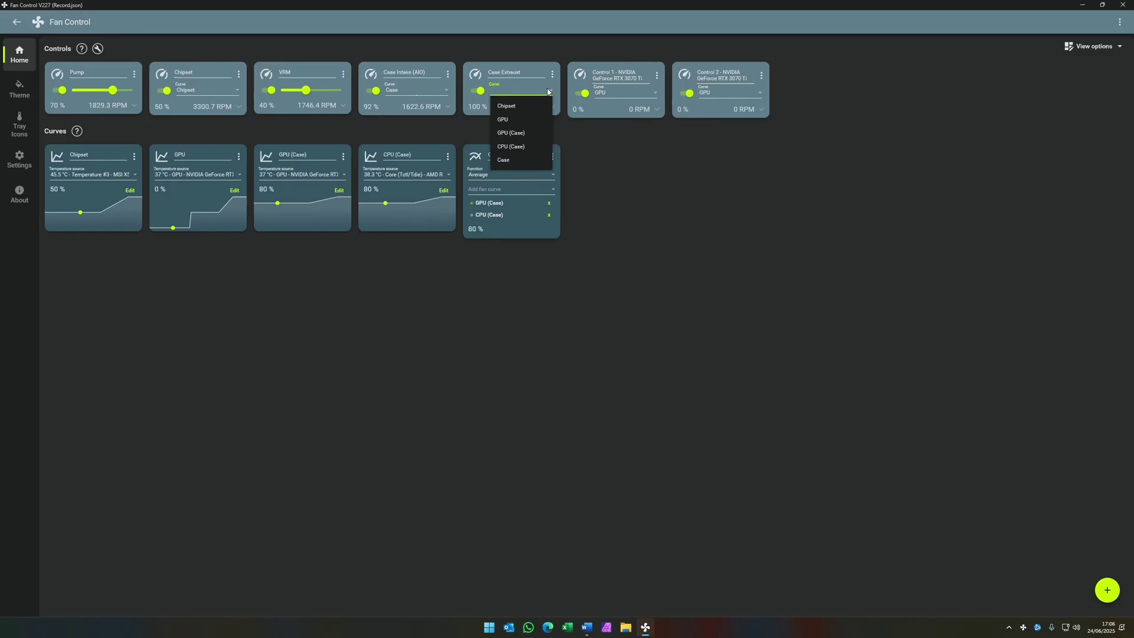
pyautogui.click(508, 160)
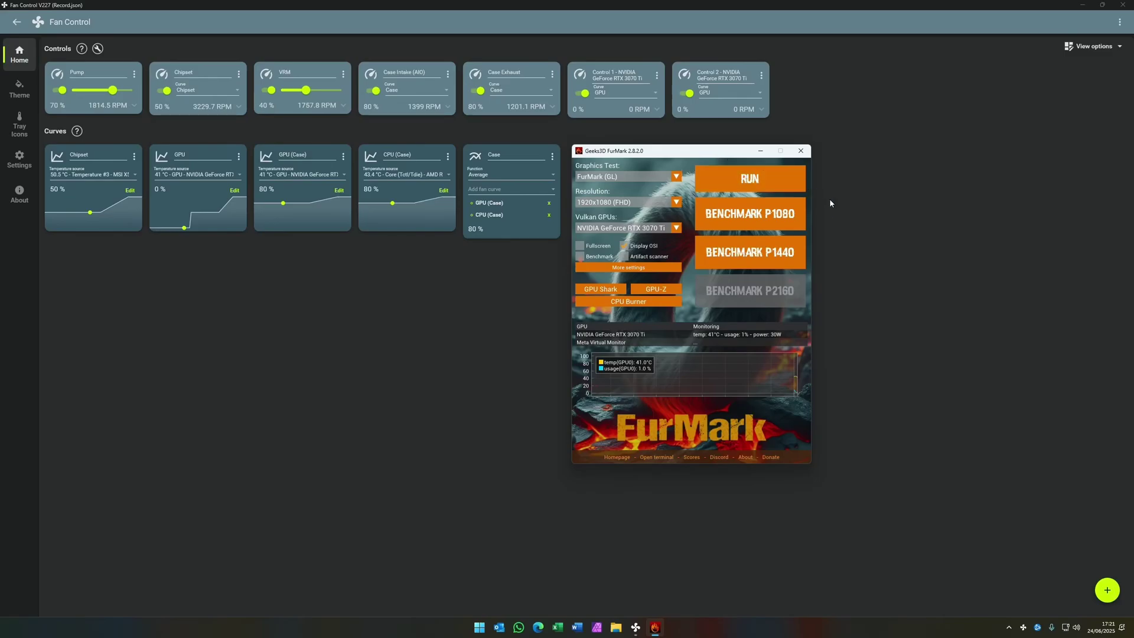
# Step: Run the FurMark stress test and move its window to the lower right
pyautogui.click(775, 177)
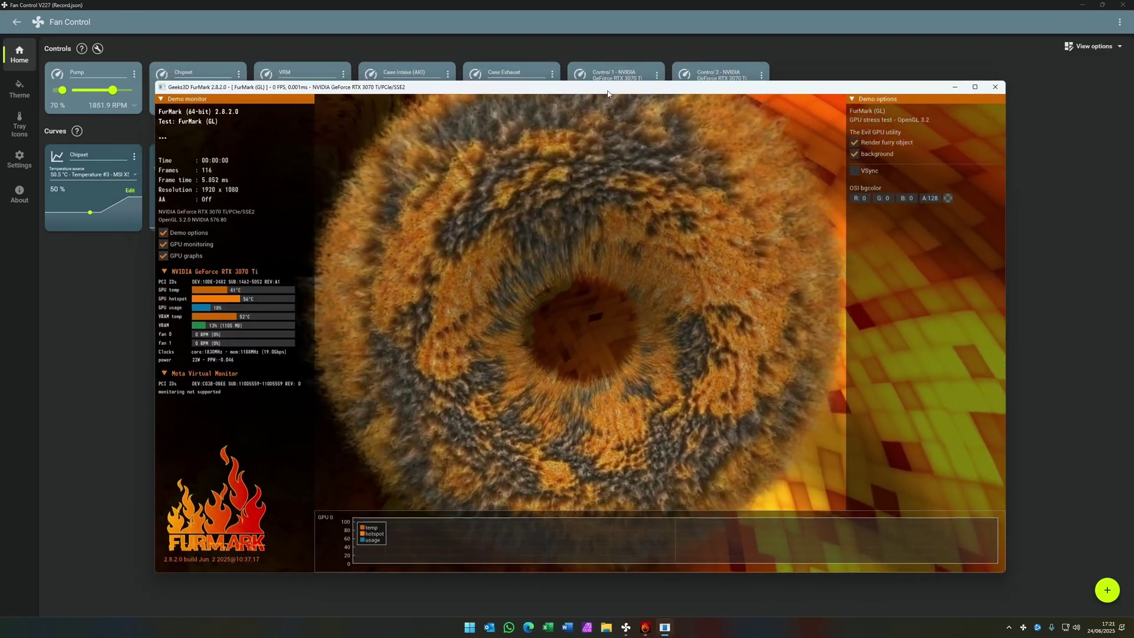
pyautogui.moveTo(608, 93); pyautogui.dragTo(1025, 156)
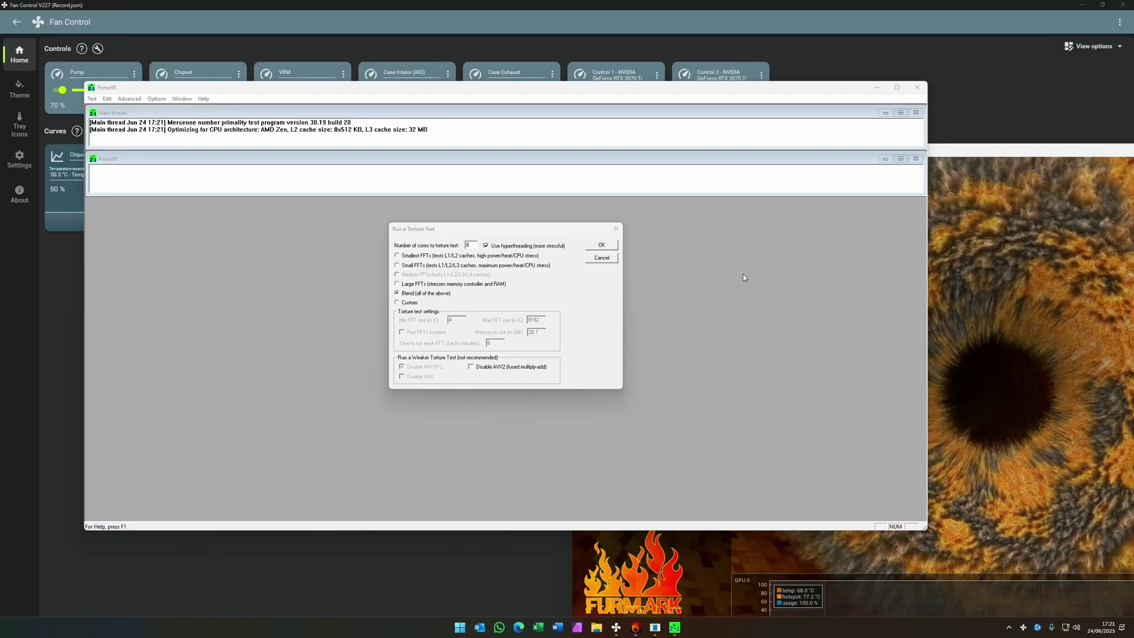
# Step: Confirm the Blend torture test in Prime95 to start it
pyautogui.click(601, 245)
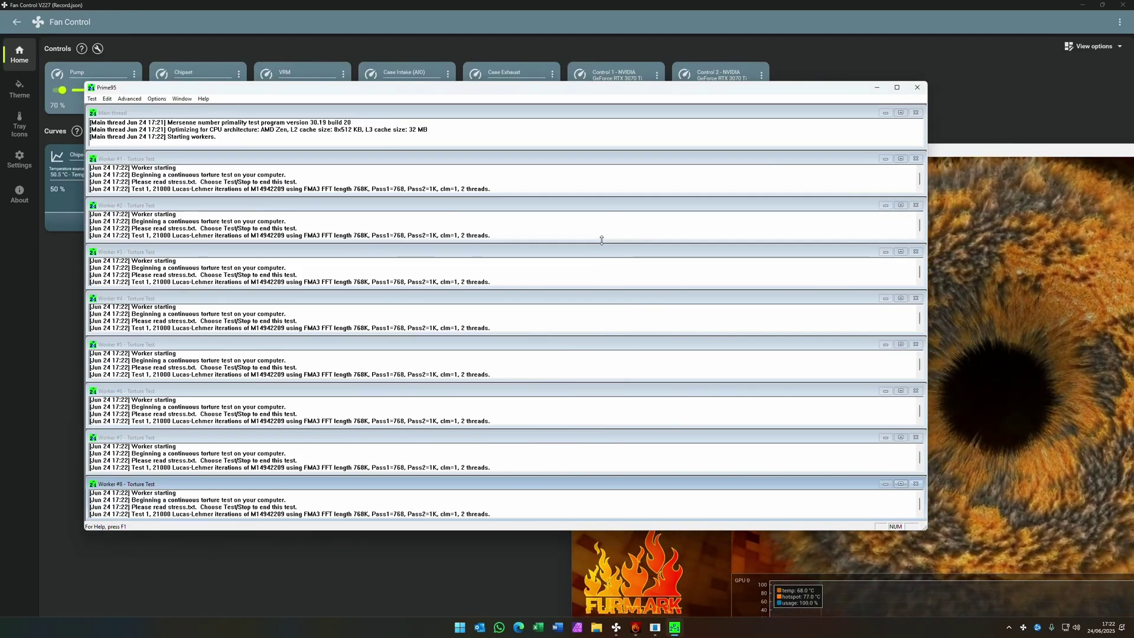